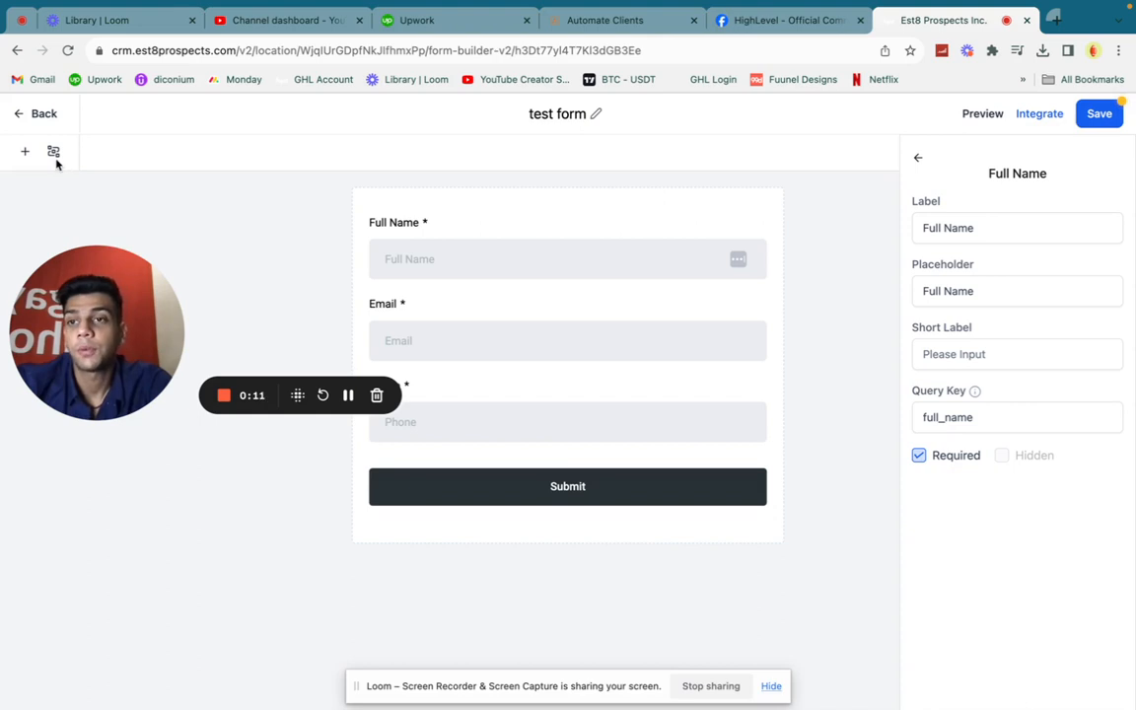
# Open the form's Conditions dialog, review the available condition types, and close it
pyautogui.click(53, 151)
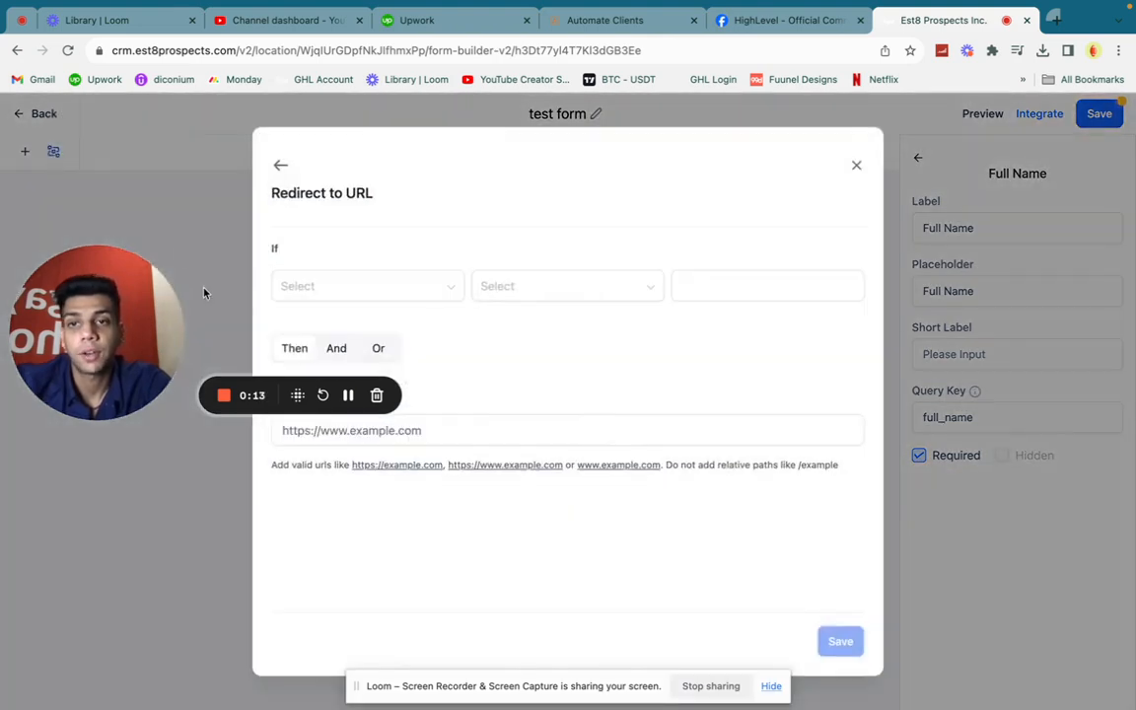
pyautogui.click(280, 166)
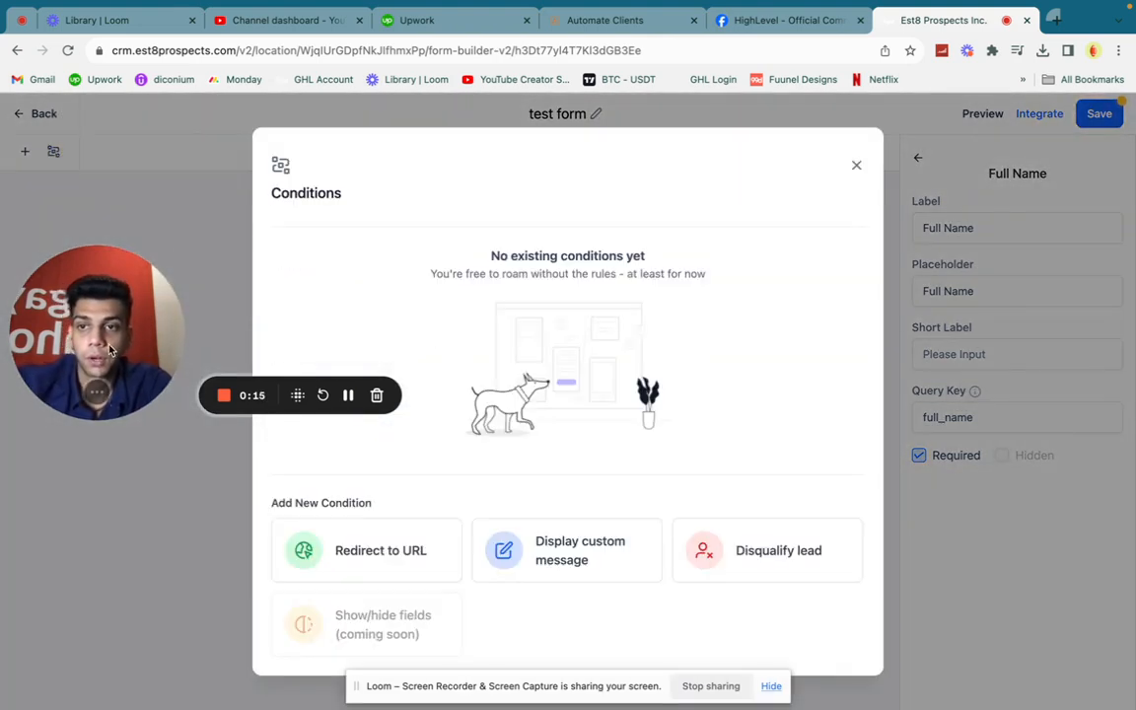
pyautogui.moveTo(111, 347); pyautogui.dragTo(119, 474)
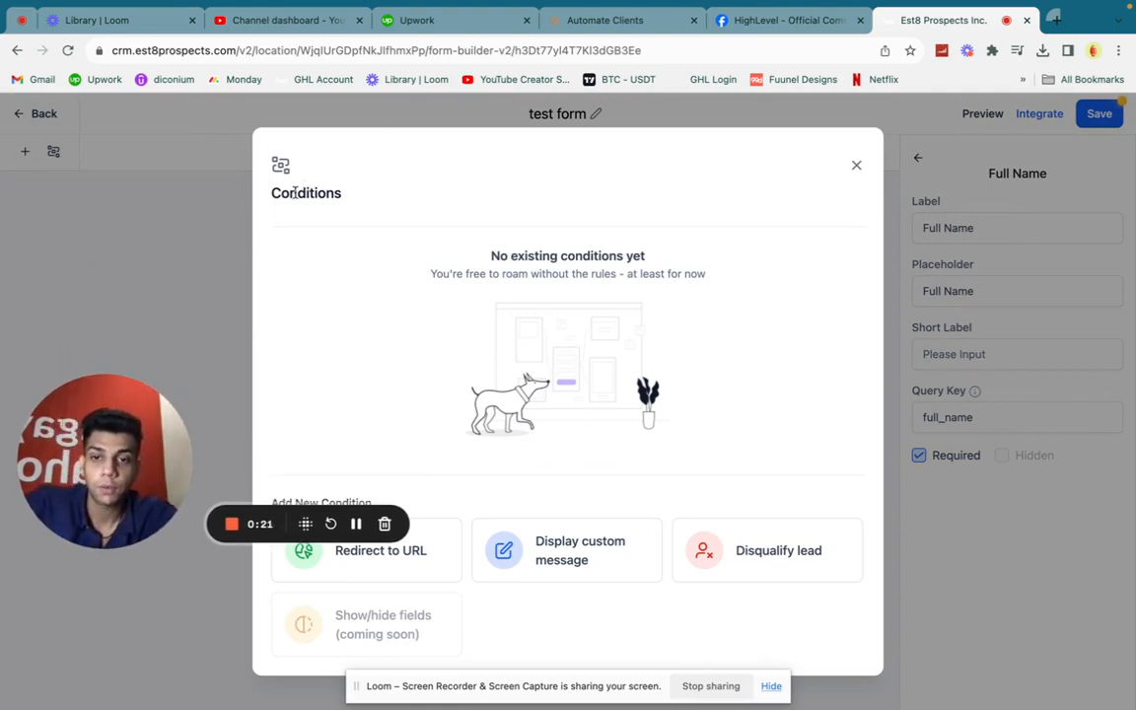
pyautogui.moveTo(74, 471); pyautogui.dragTo(82, 416)
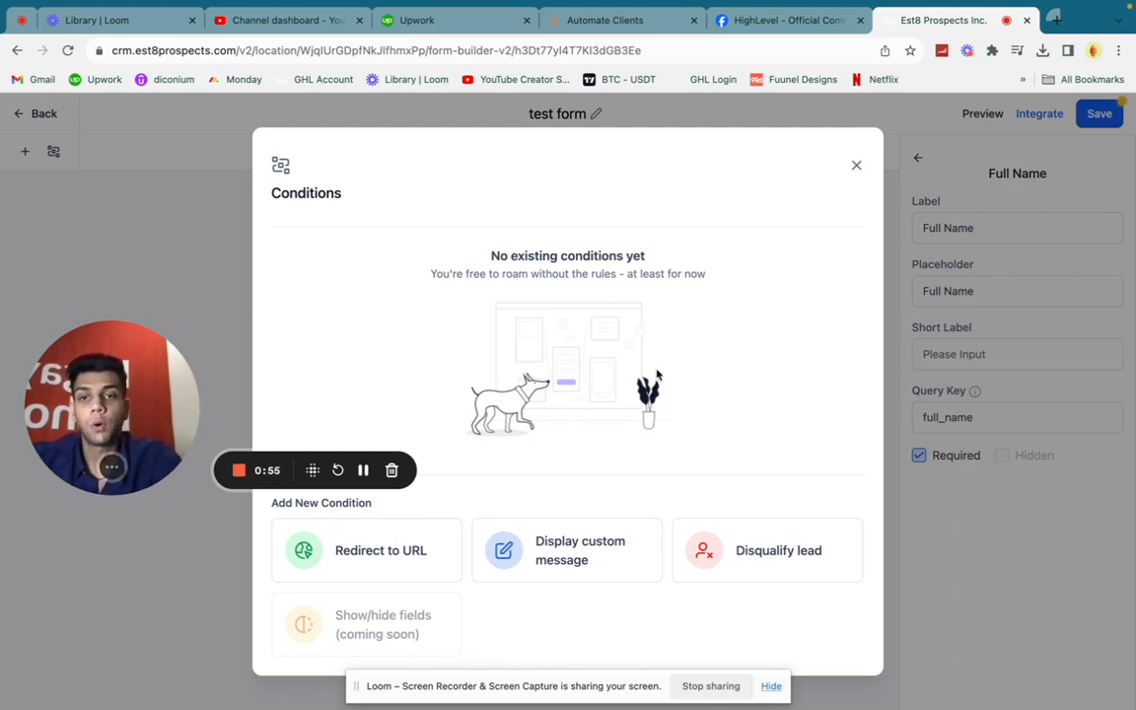
pyautogui.doubleClick(326, 193)
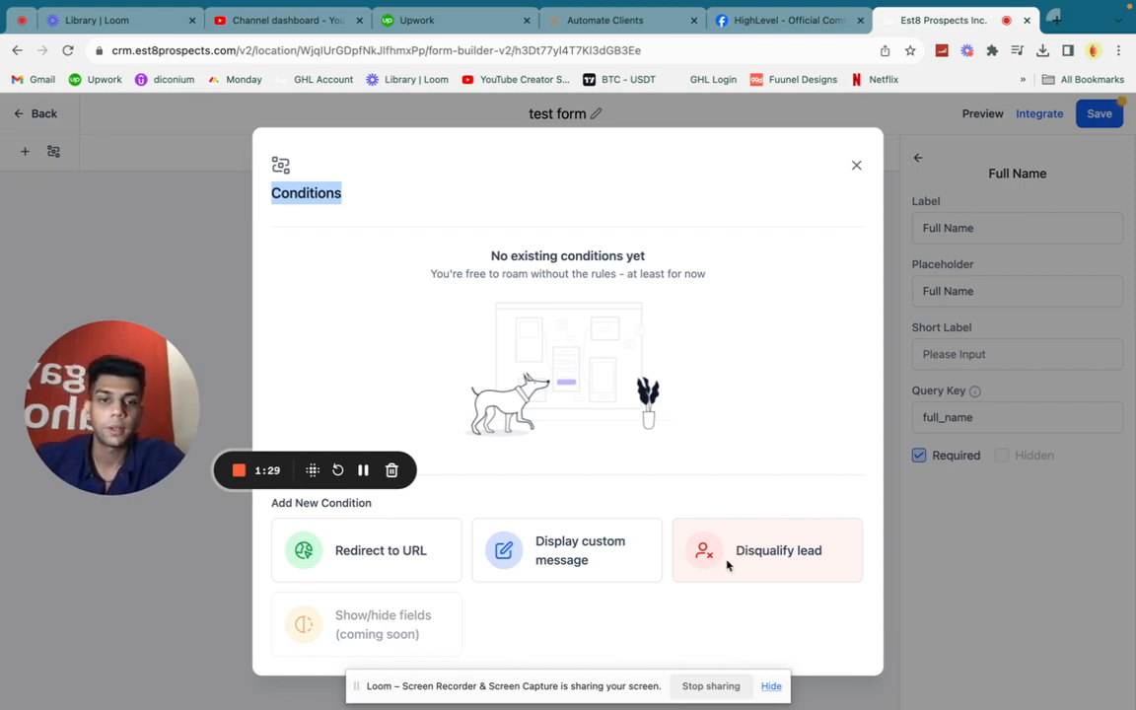
pyautogui.click(856, 166)
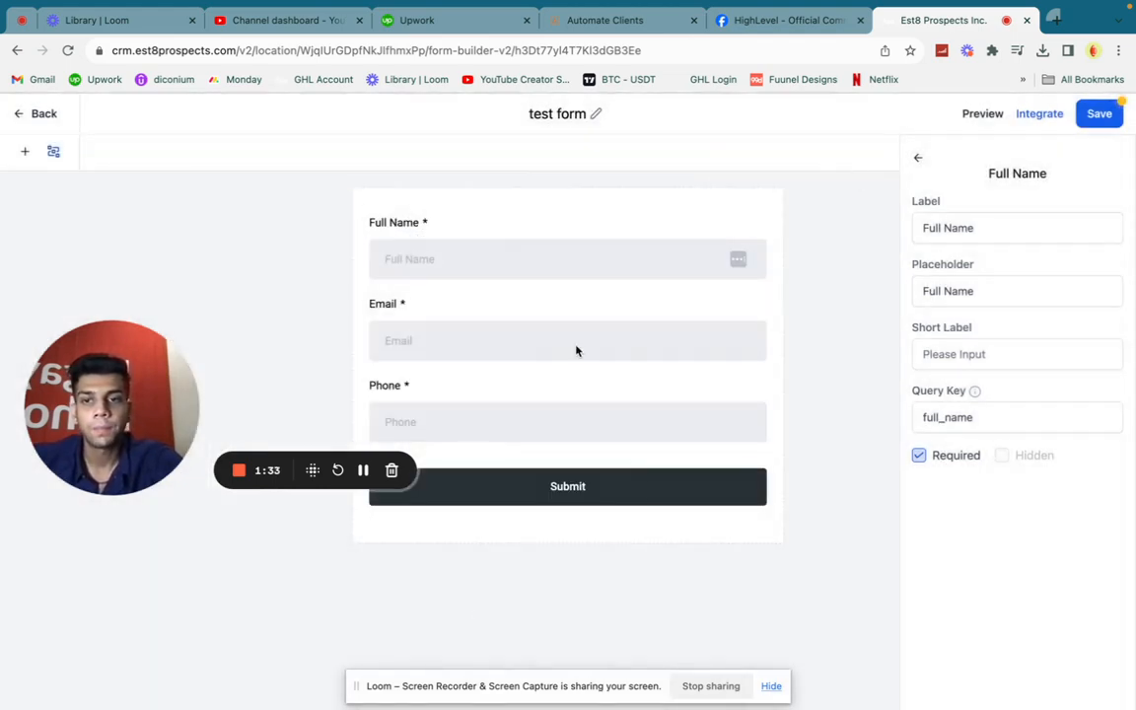
# Add the custom field "Are you currently generating a steady flow of new leads each month?" above the Submit button
pyautogui.moveTo(182, 392); pyautogui.dragTo(193, 601)
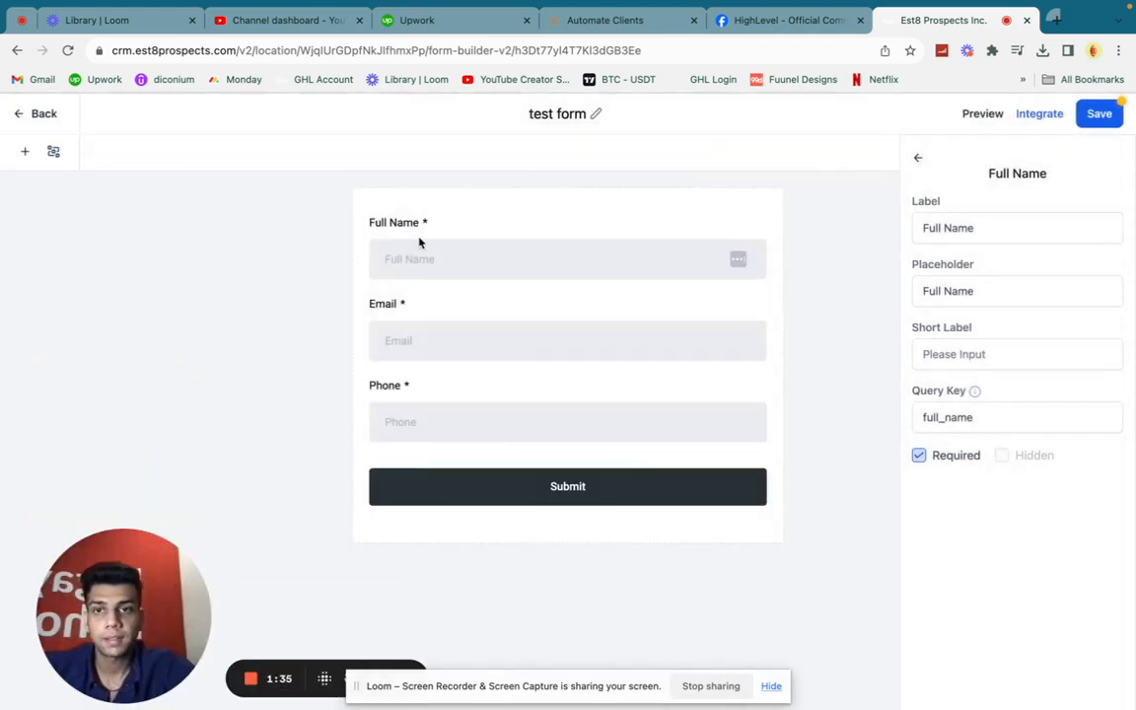
pyautogui.click(528, 484)
pyautogui.click(29, 157)
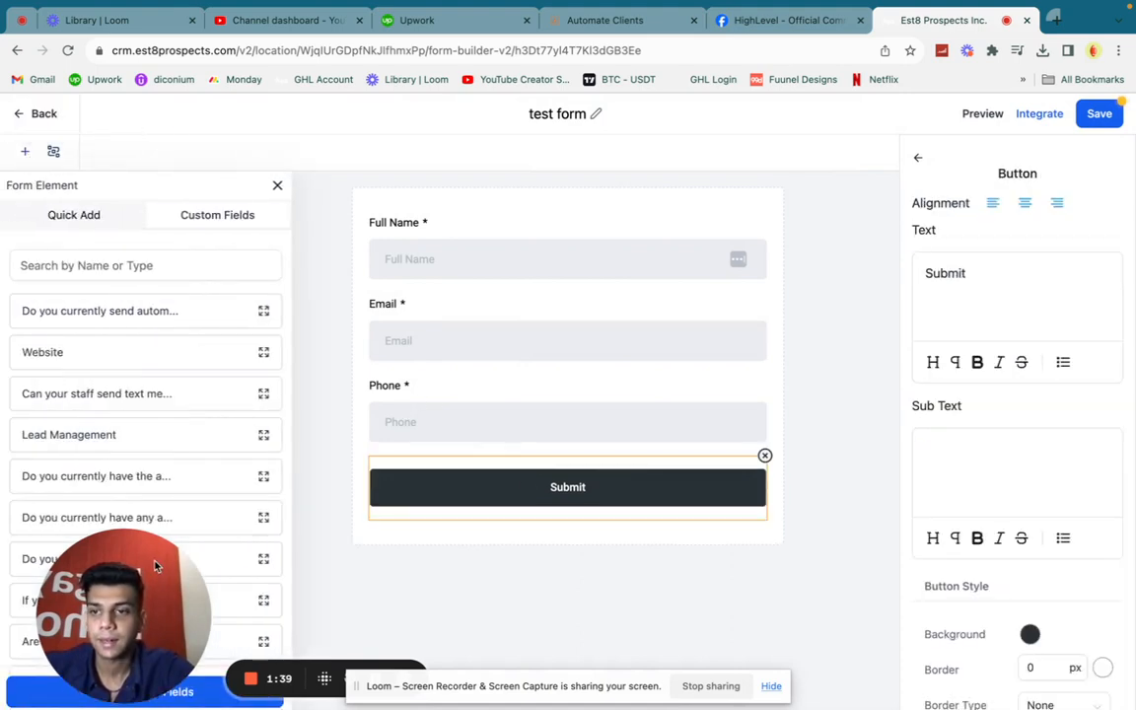
pyautogui.moveTo(75, 580); pyautogui.dragTo(91, 257)
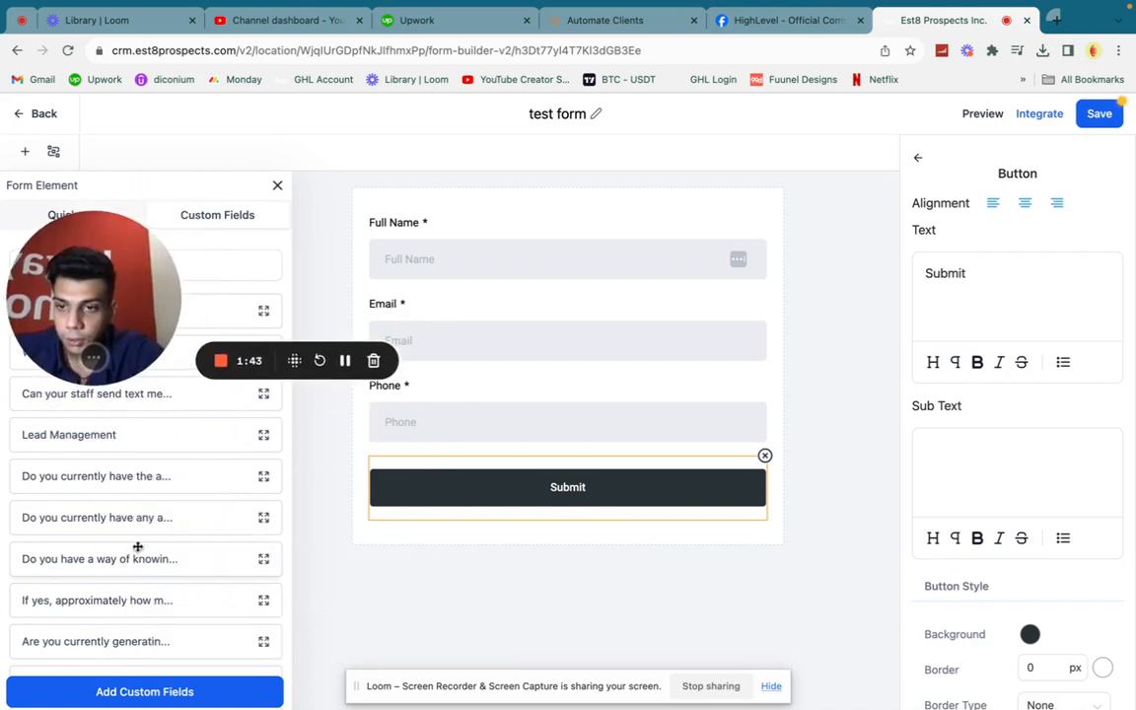
pyautogui.scroll(-1, 89, 634)
pyautogui.moveTo(89, 613); pyautogui.dragTo(441, 525)
pyautogui.moveTo(460, 583); pyautogui.dragTo(515, 528)
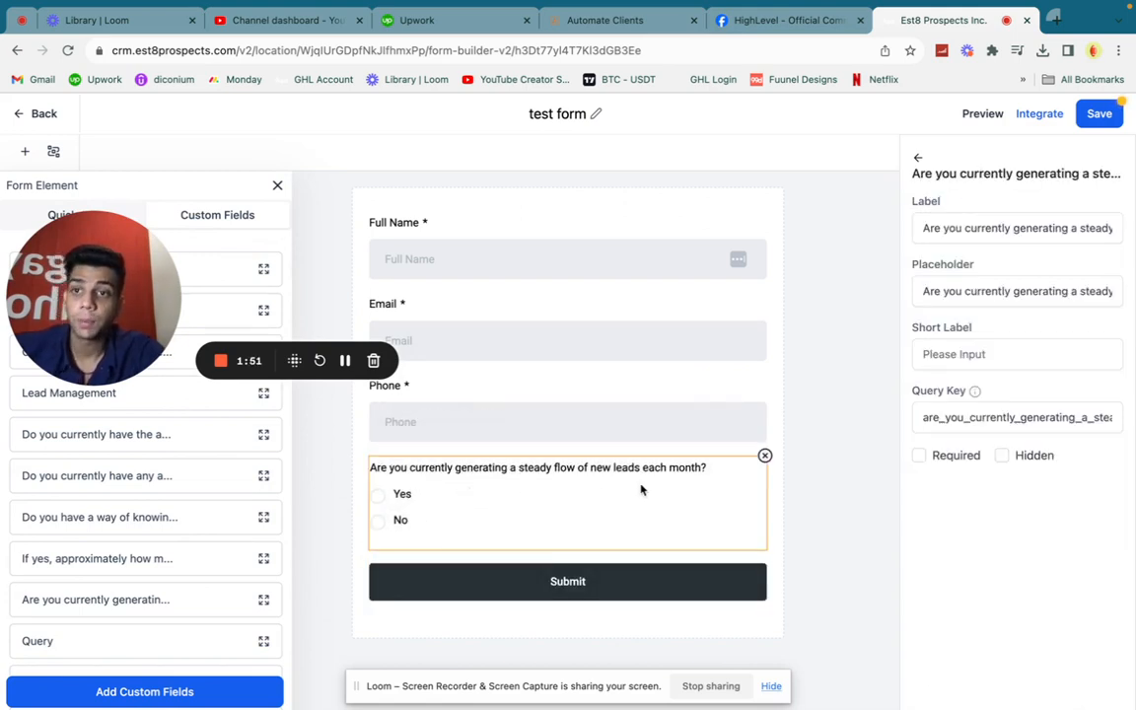
pyautogui.click(277, 185)
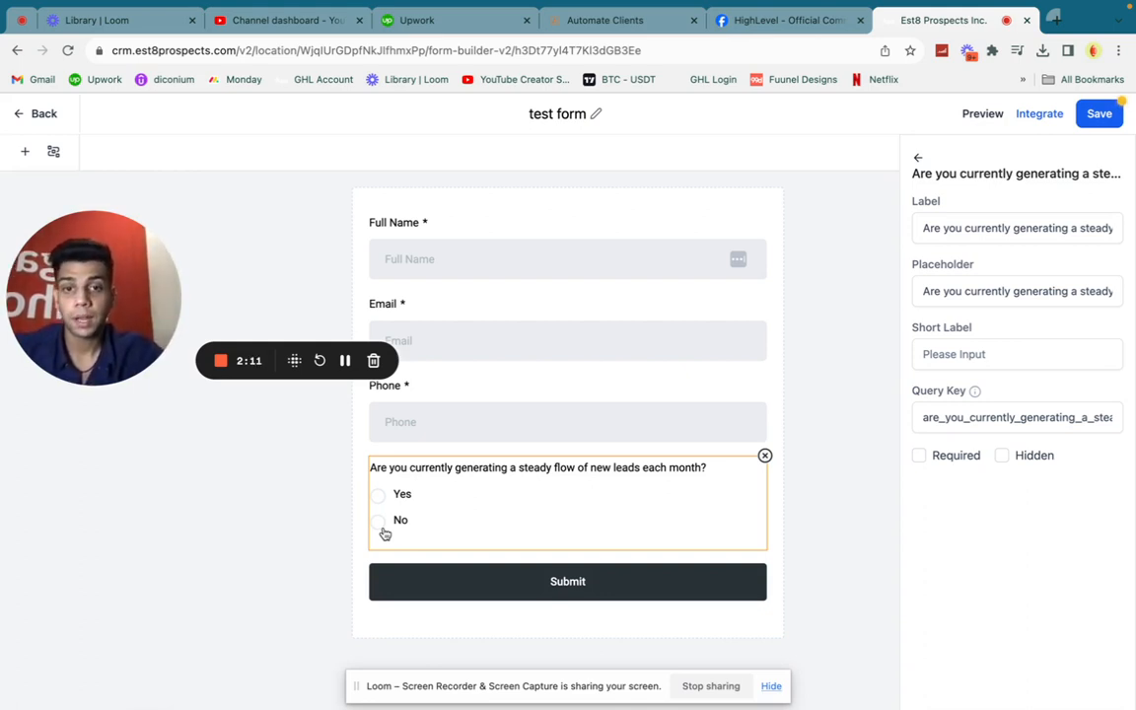
# Open the form settings' Options and inspect the choices for the On Submit action
pyautogui.click(724, 213)
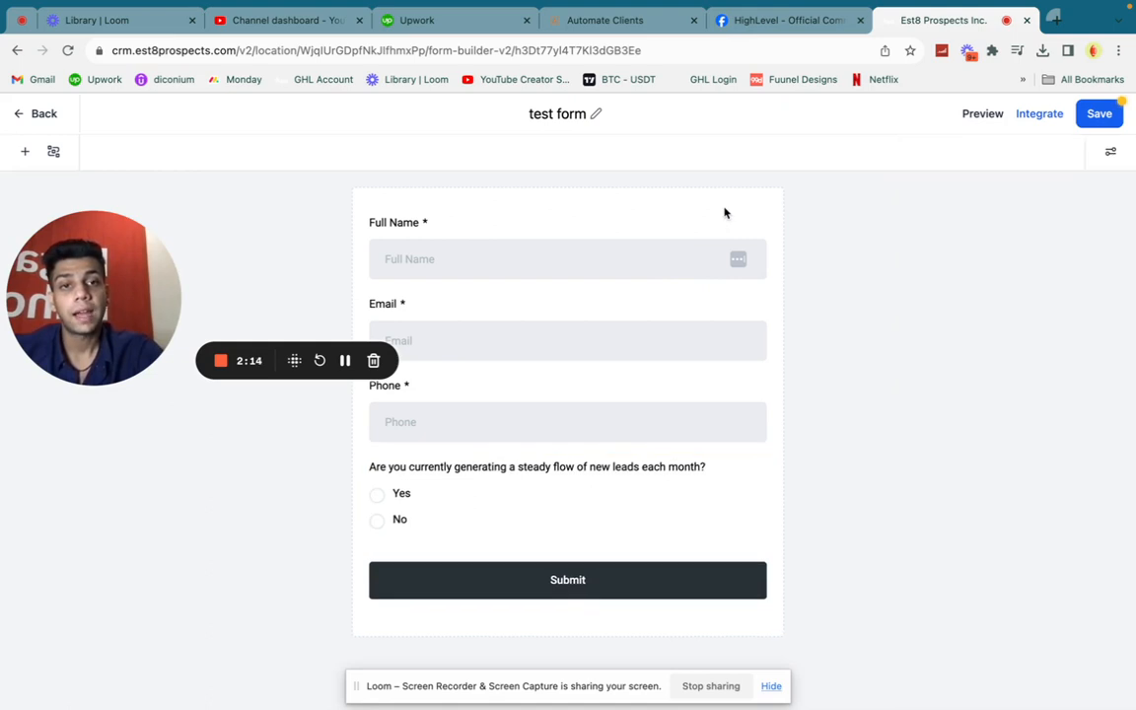
pyautogui.click(1111, 151)
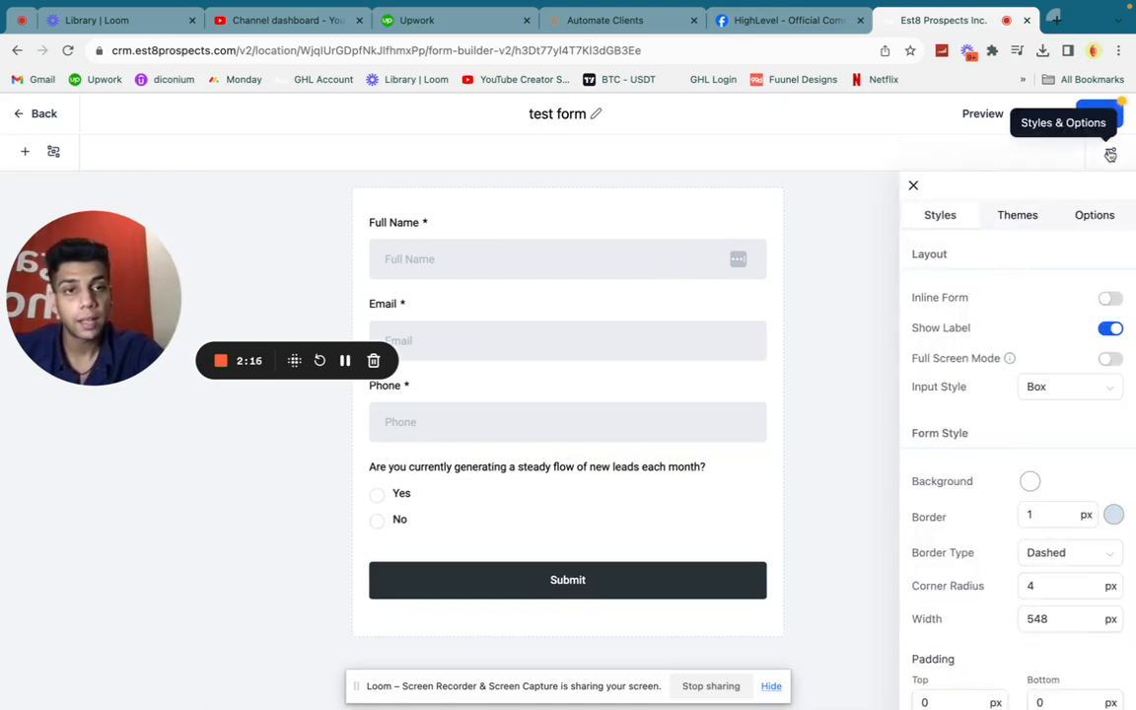
pyautogui.click(1089, 218)
pyautogui.scroll(-1, 1050, 339)
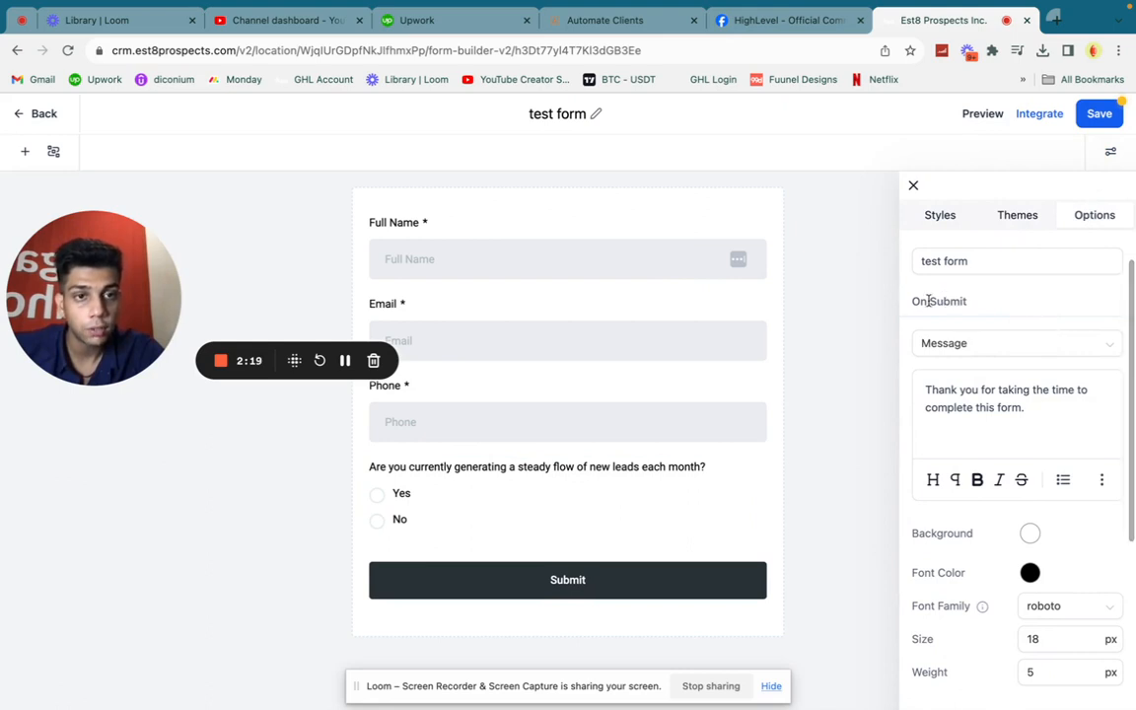
pyautogui.click(999, 342)
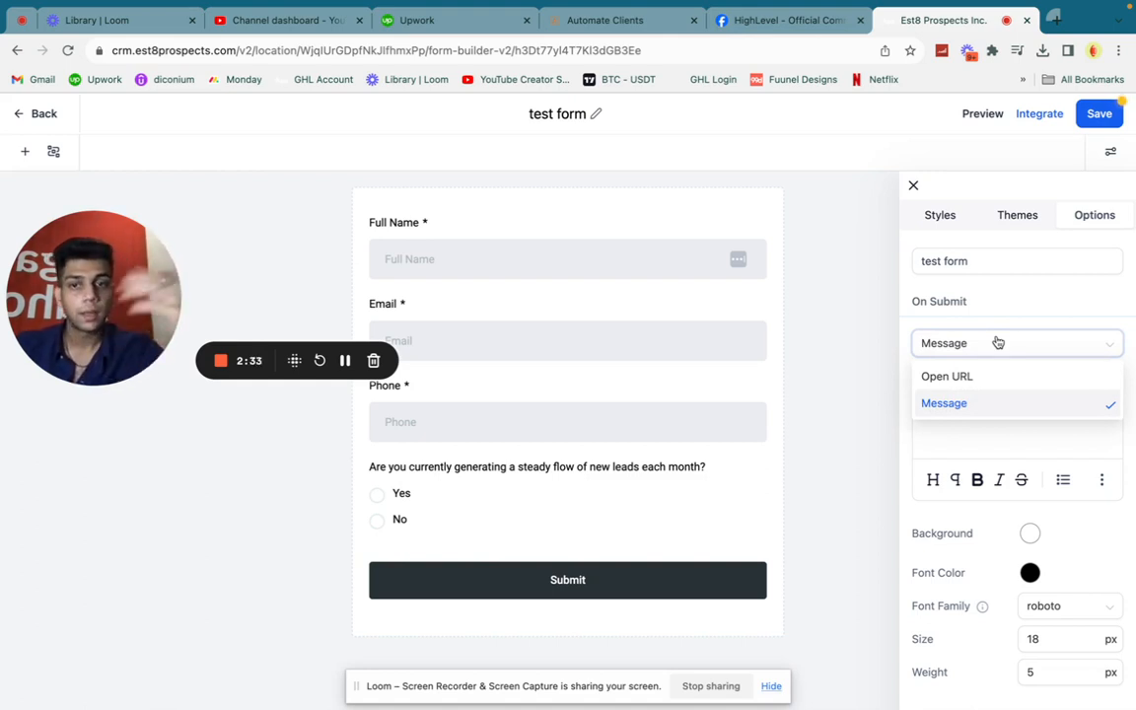
pyautogui.click(429, 519)
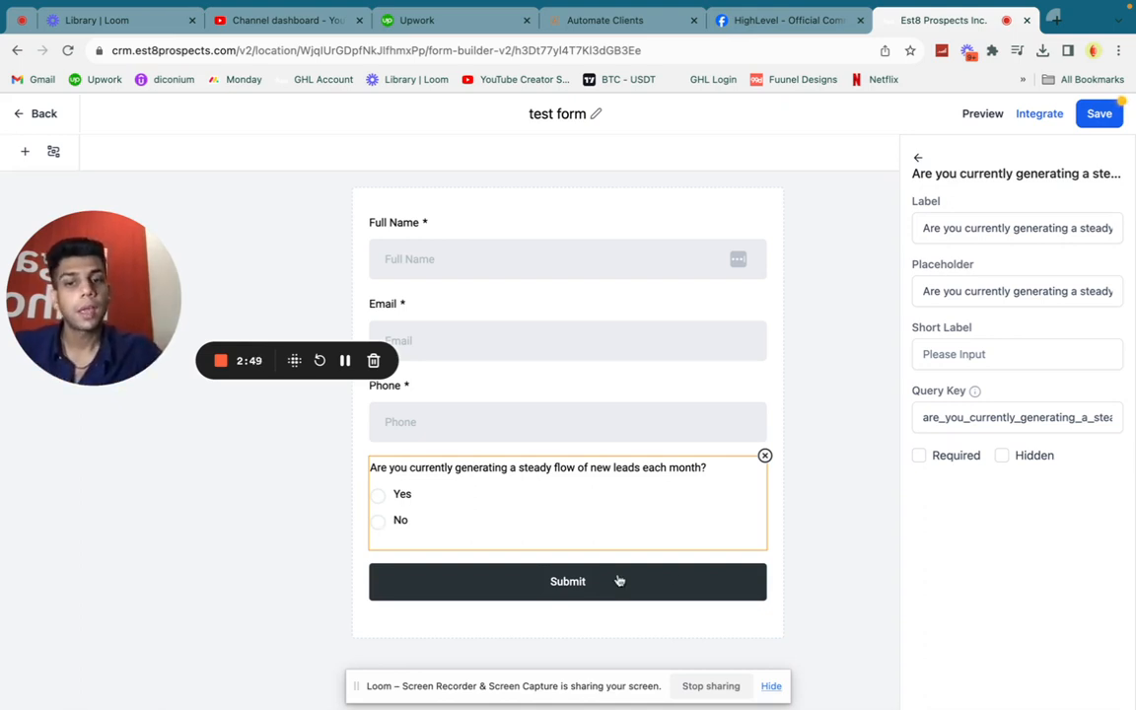
# Set the form's On Submit action to Open URL and close the form settings
pyautogui.click(787, 628)
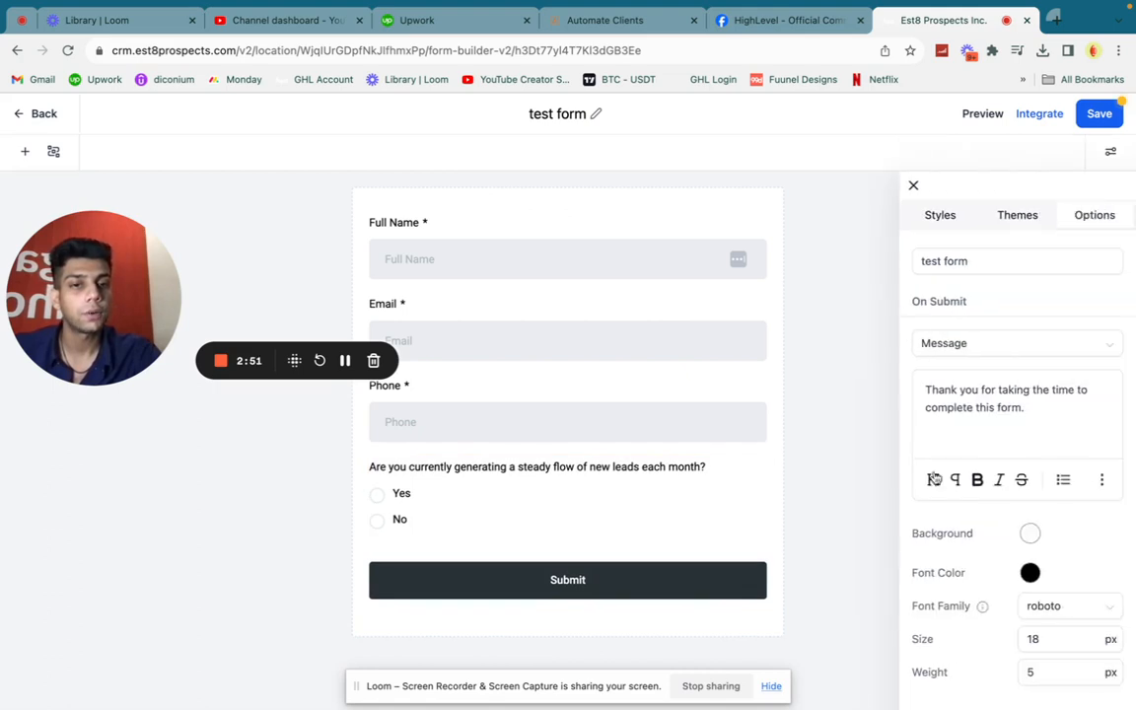
pyautogui.scroll(-3, 1043, 380)
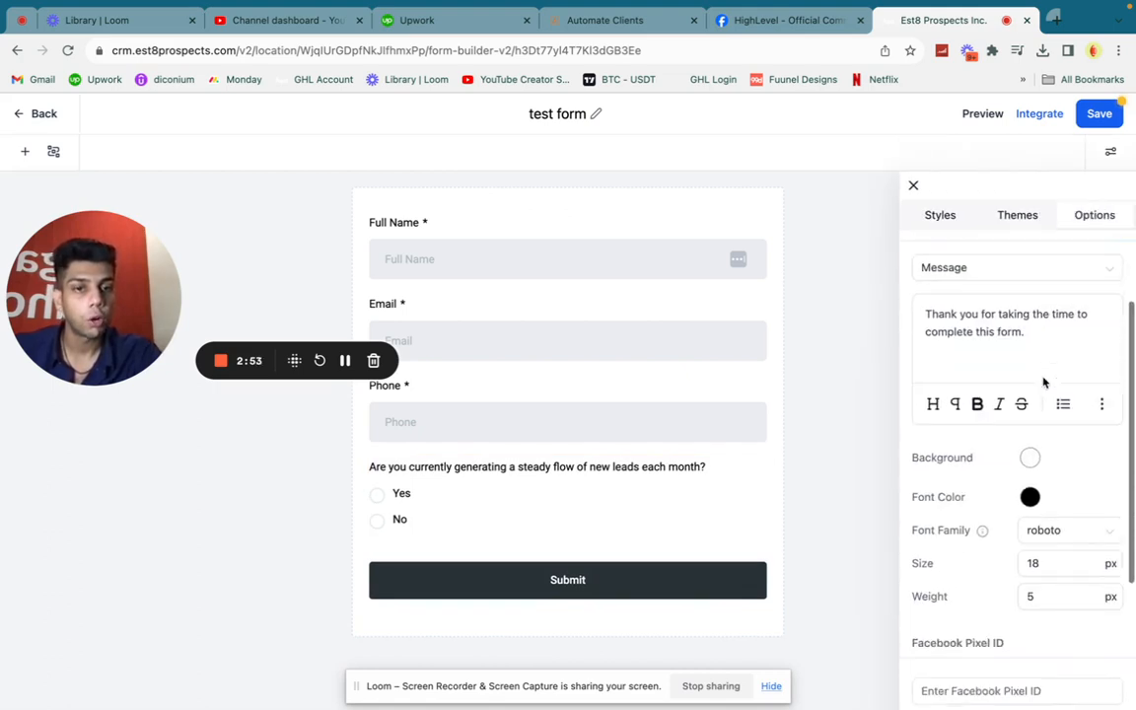
pyautogui.scroll(4, 1042, 381)
pyautogui.scroll(-1, 1026, 365)
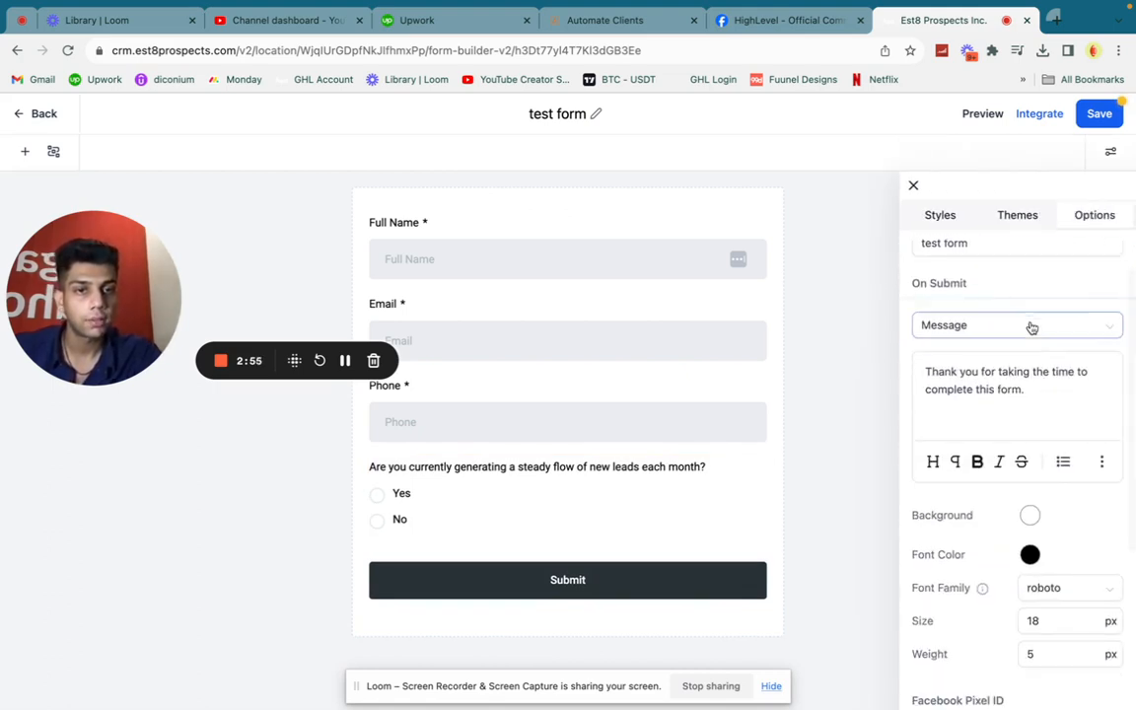
pyautogui.click(1020, 328)
pyautogui.click(989, 358)
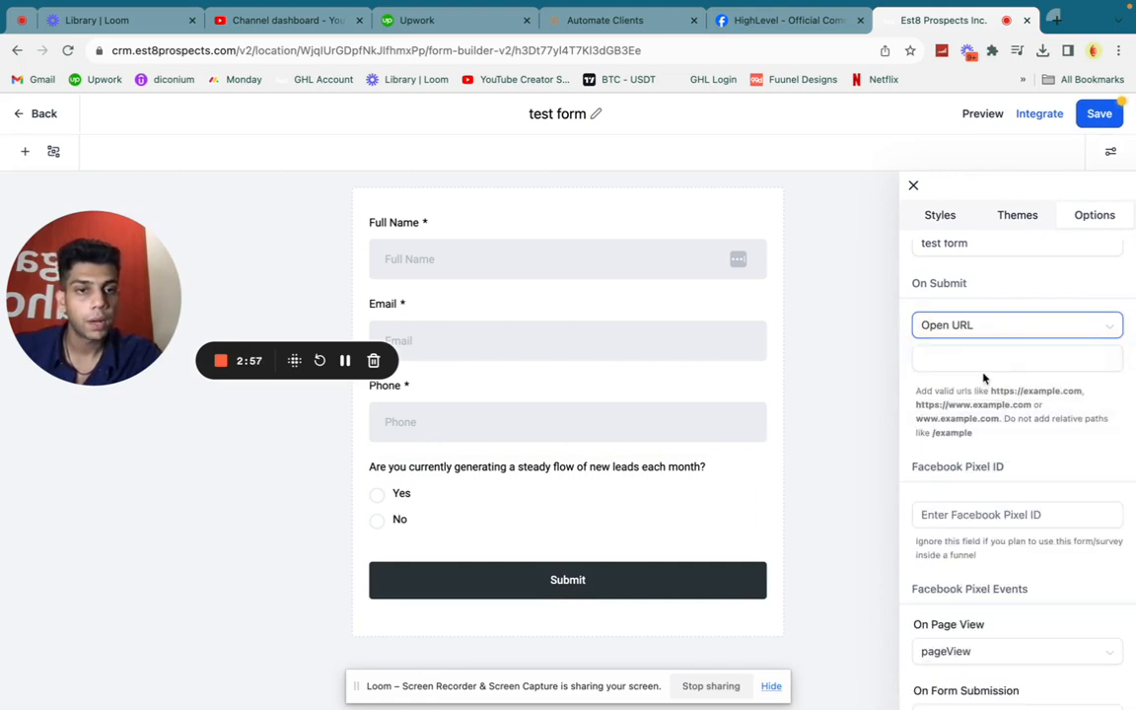
pyautogui.click(980, 357)
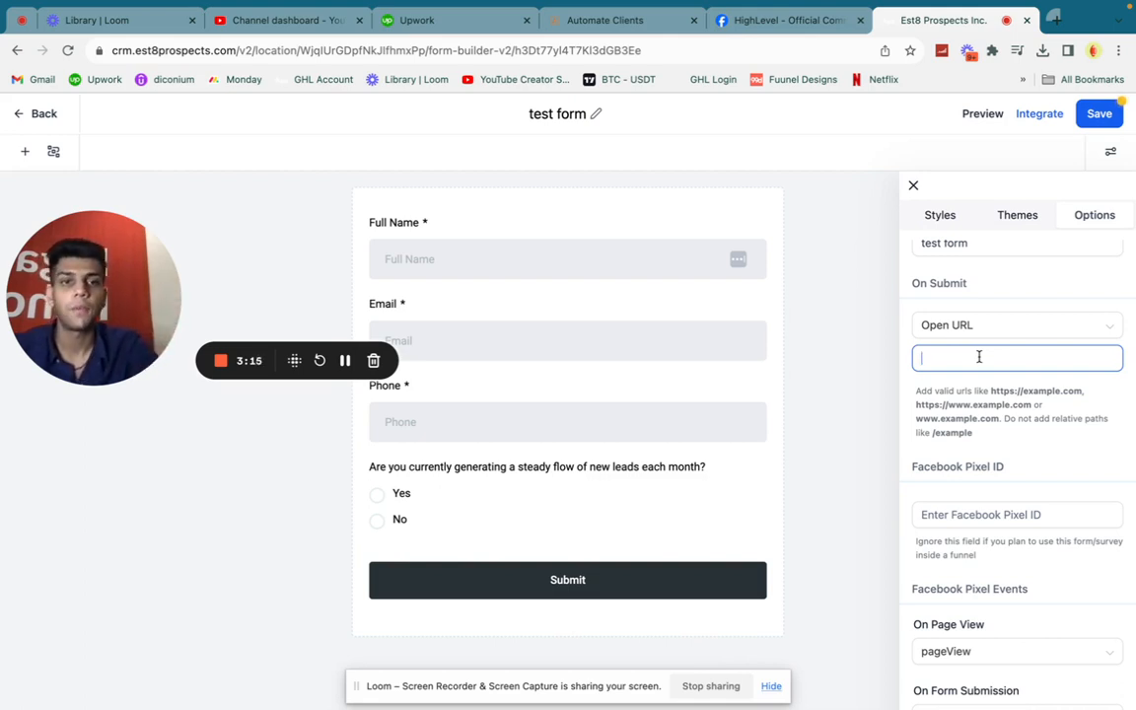
pyautogui.click(913, 186)
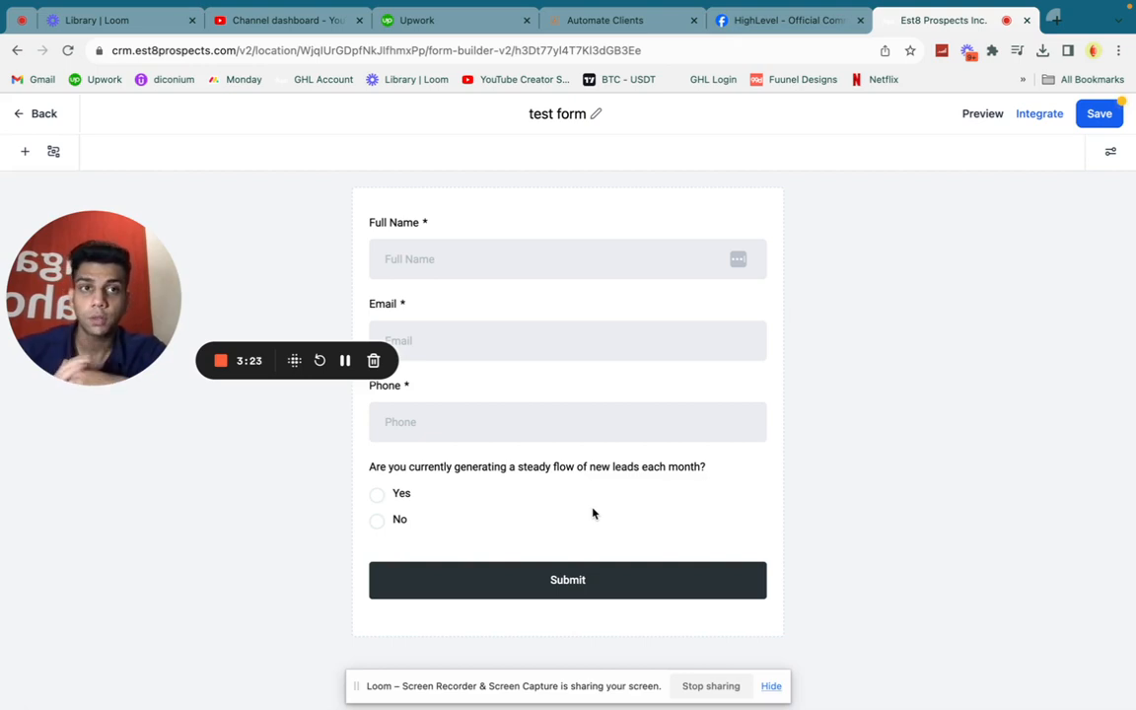
# Start a Redirect to URL condition where the steady-leads question is equal to No
pyautogui.click(674, 503)
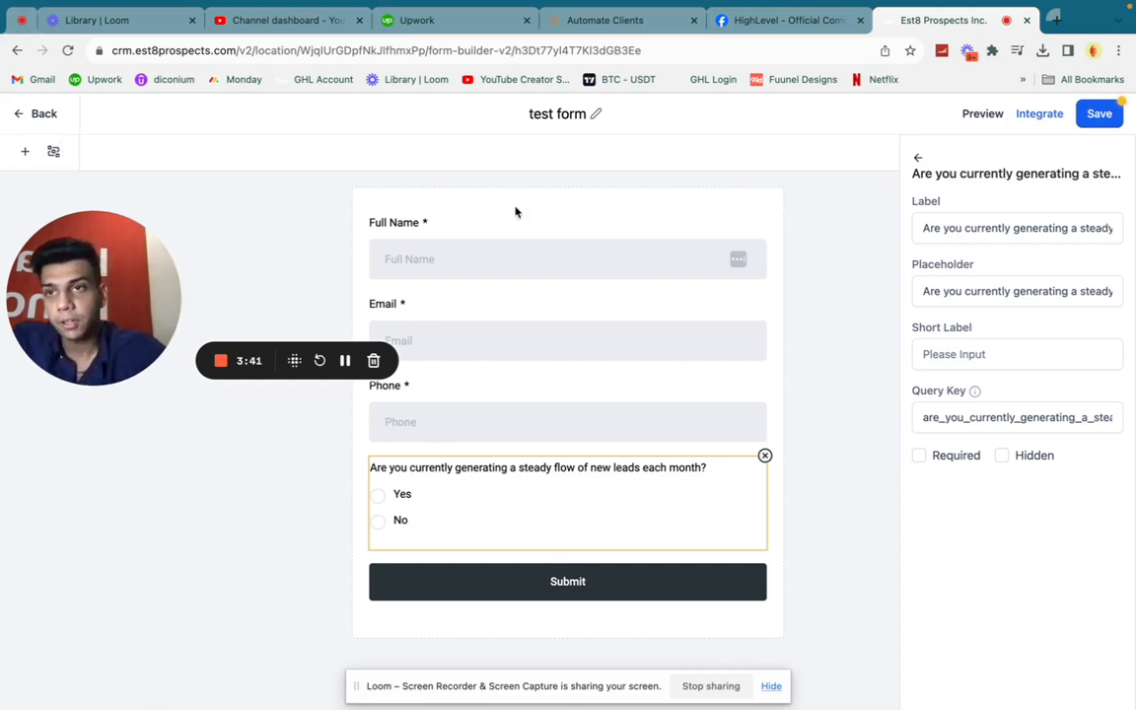
pyautogui.click(55, 154)
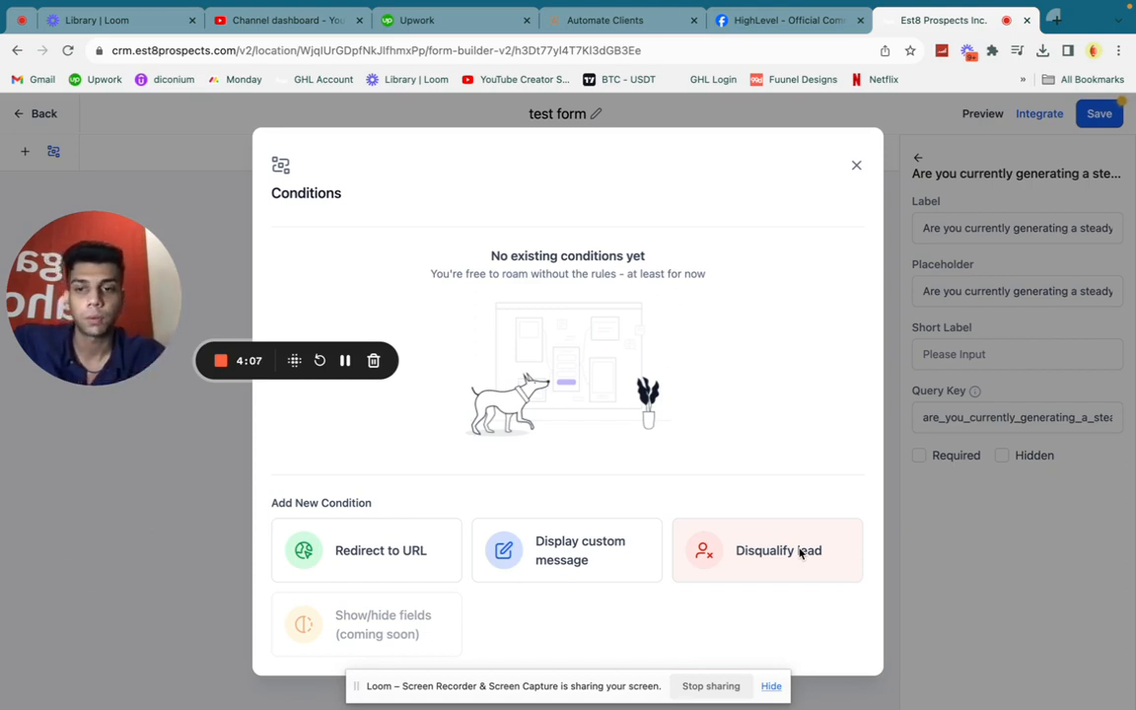
pyautogui.click(342, 570)
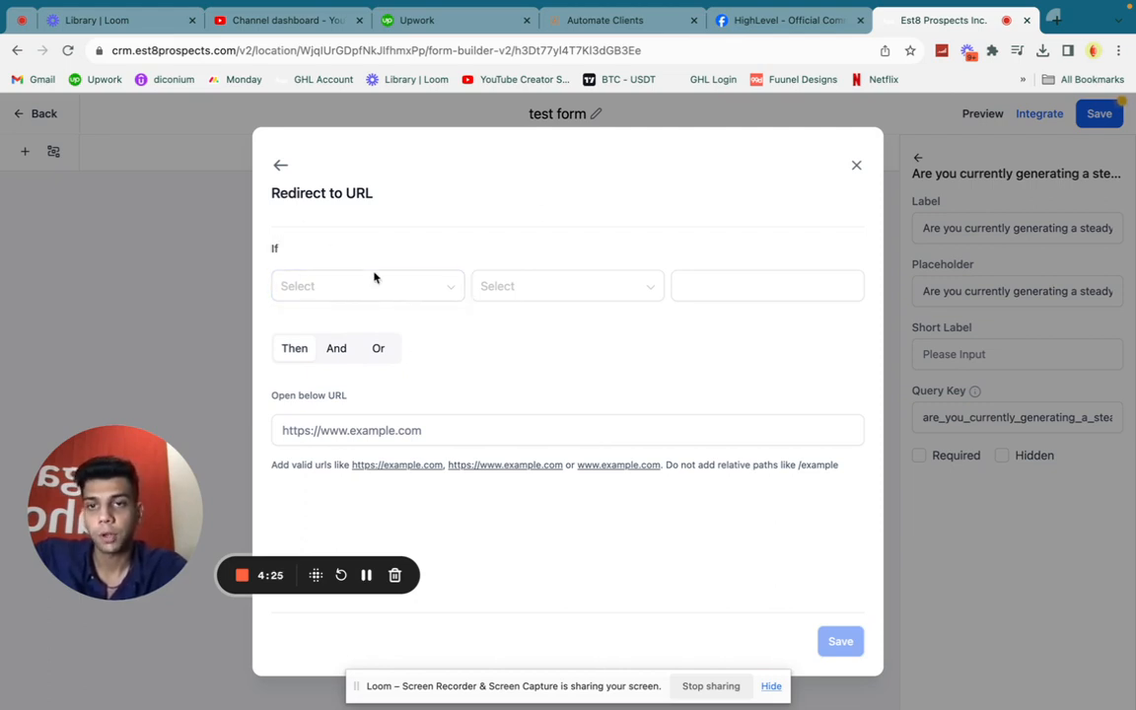
pyautogui.click(400, 287)
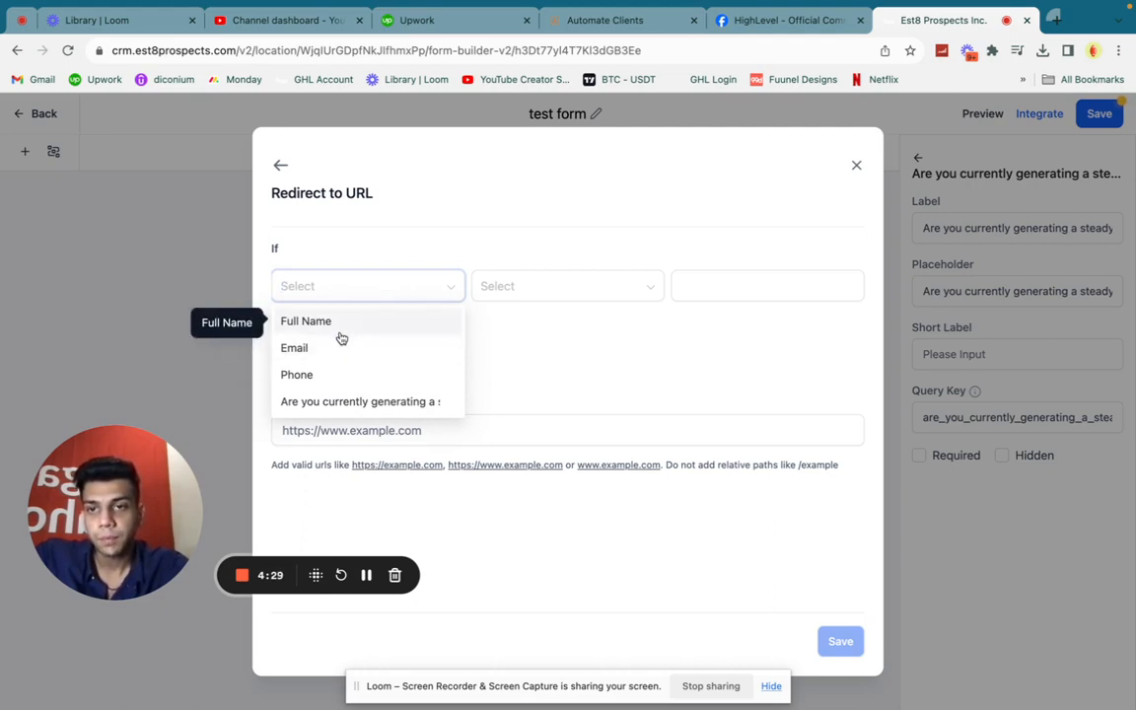
pyautogui.click(312, 403)
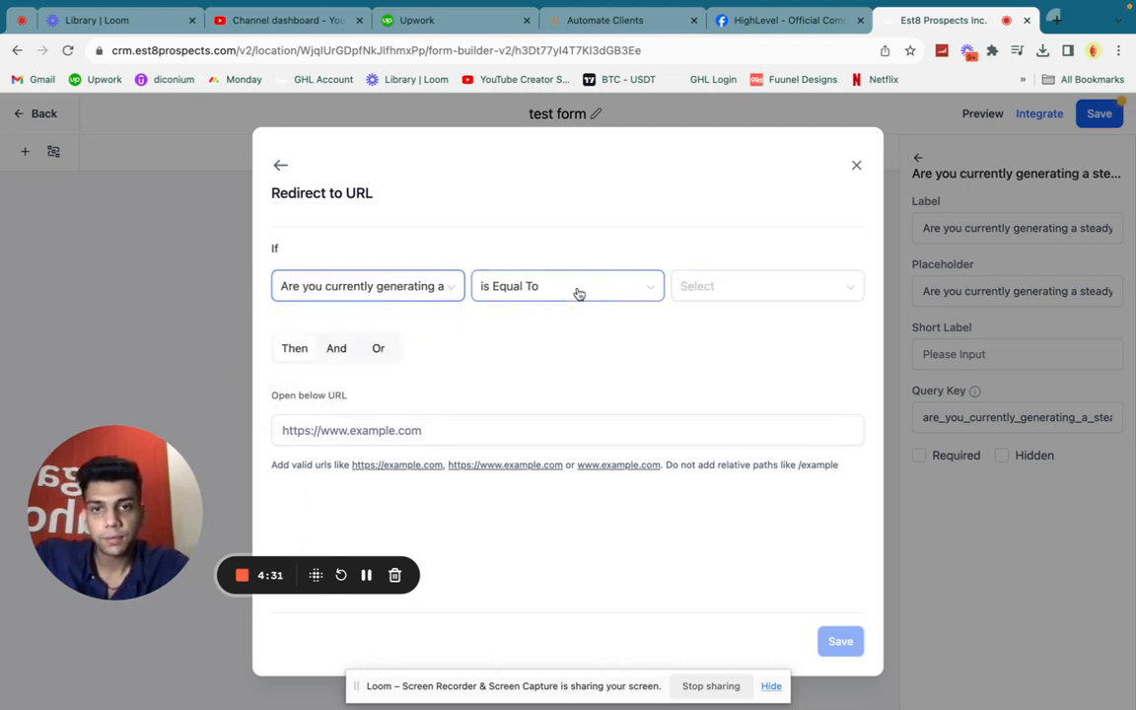
pyautogui.click(730, 288)
pyautogui.click(719, 342)
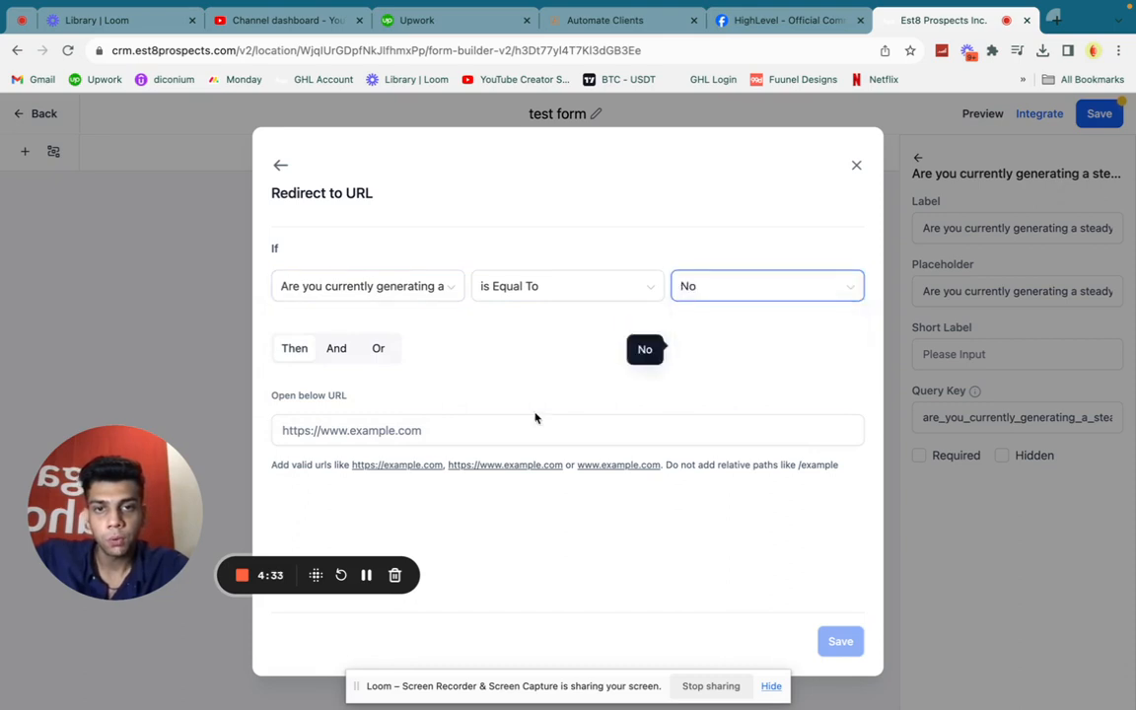
# Set the condition's redirect URL to google.com and save the condition
pyautogui.click(459, 434)
pyautogui.write('goo')
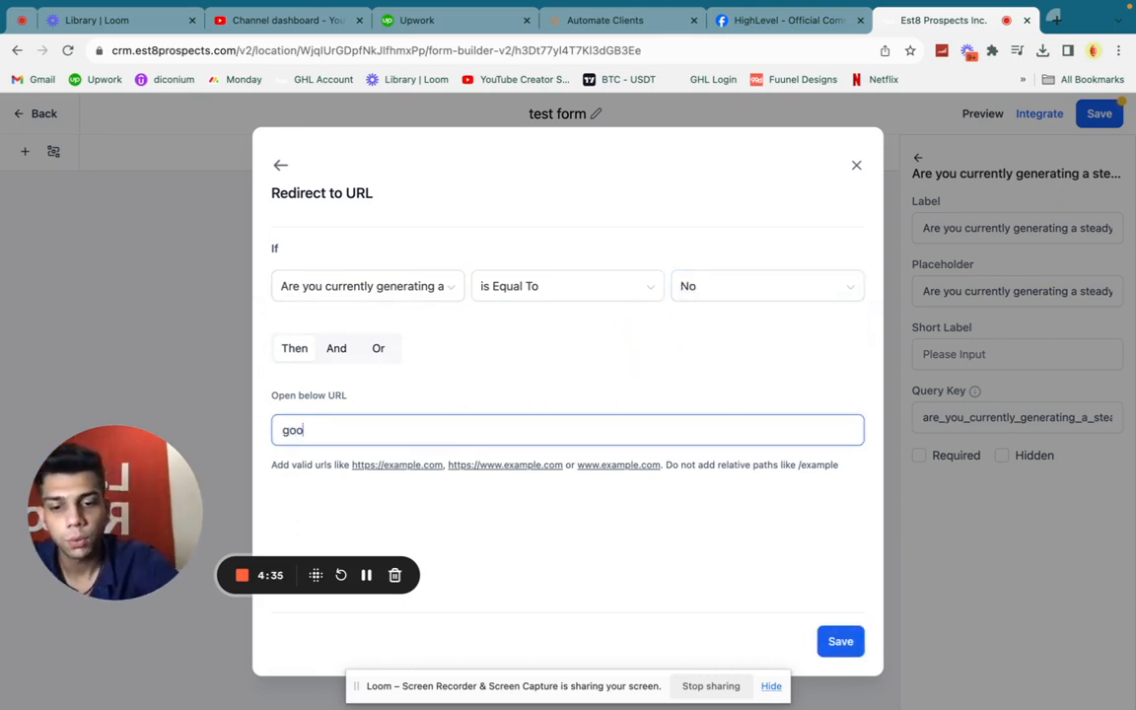
pyautogui.write('gle.com')
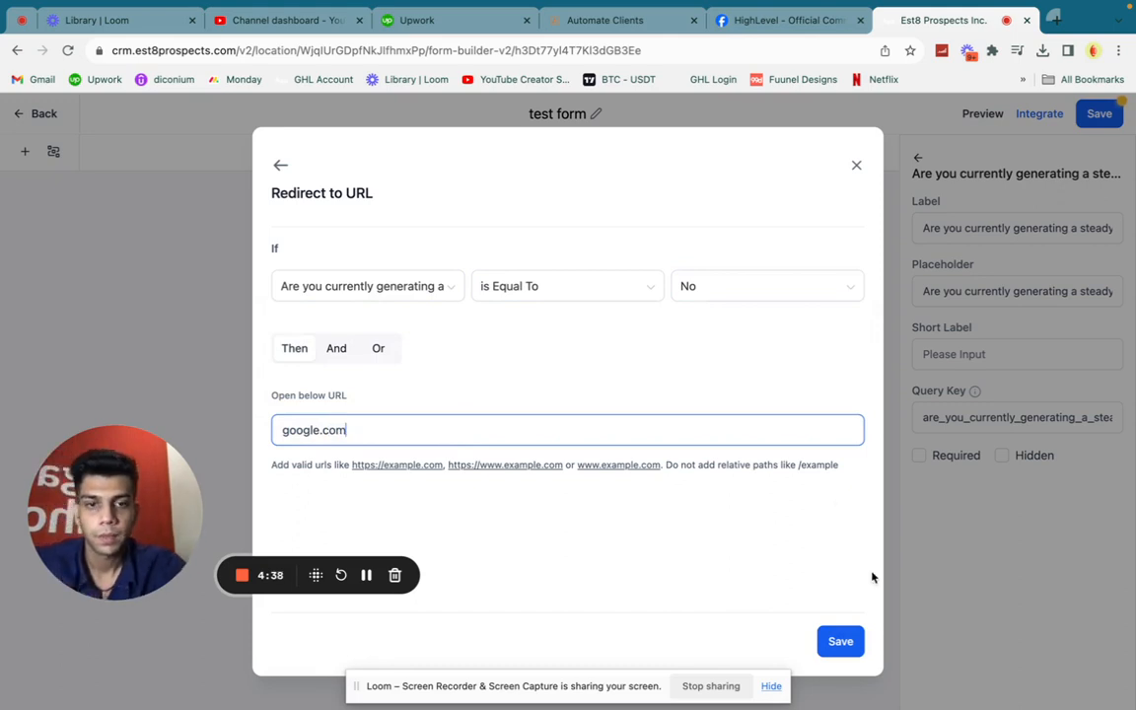
pyautogui.click(836, 650)
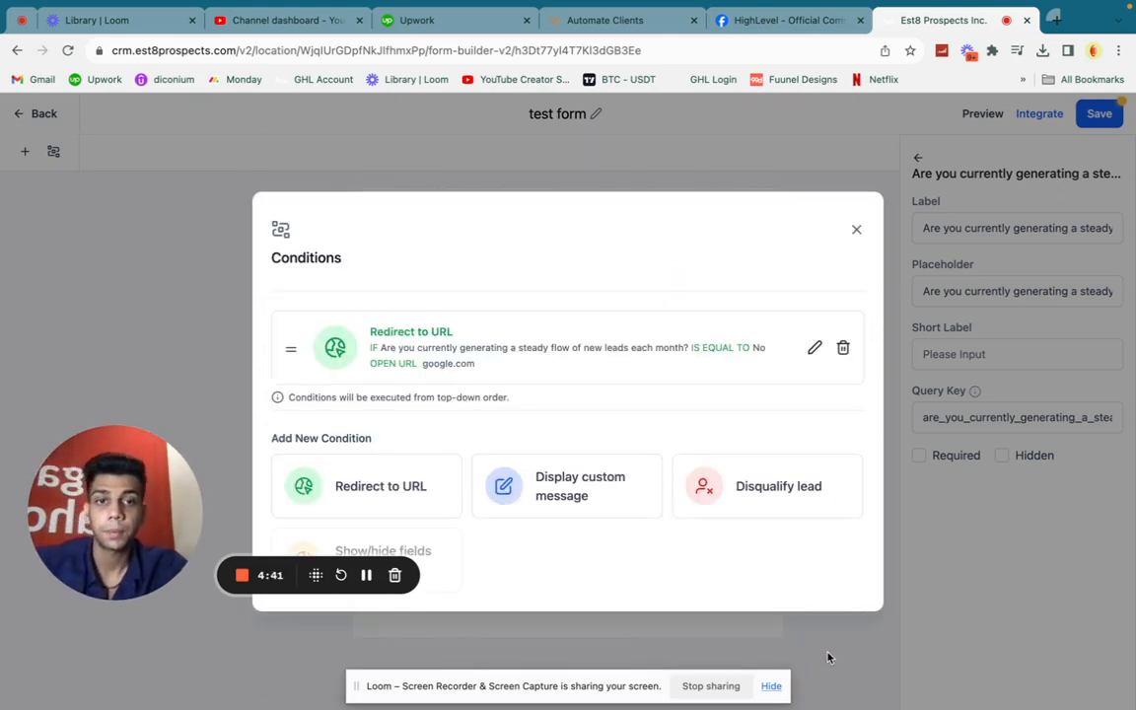
# Try adding an And clause to the redirect condition, remove it again, and close the conditions dialog
pyautogui.click(811, 347)
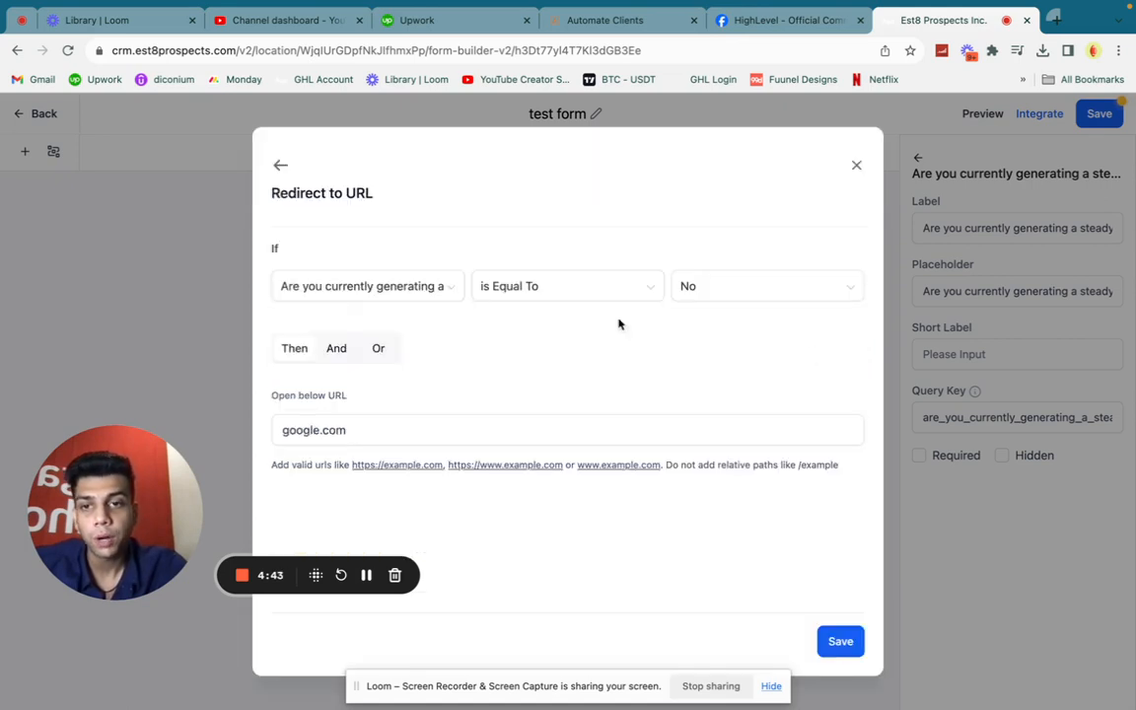
pyautogui.click(336, 359)
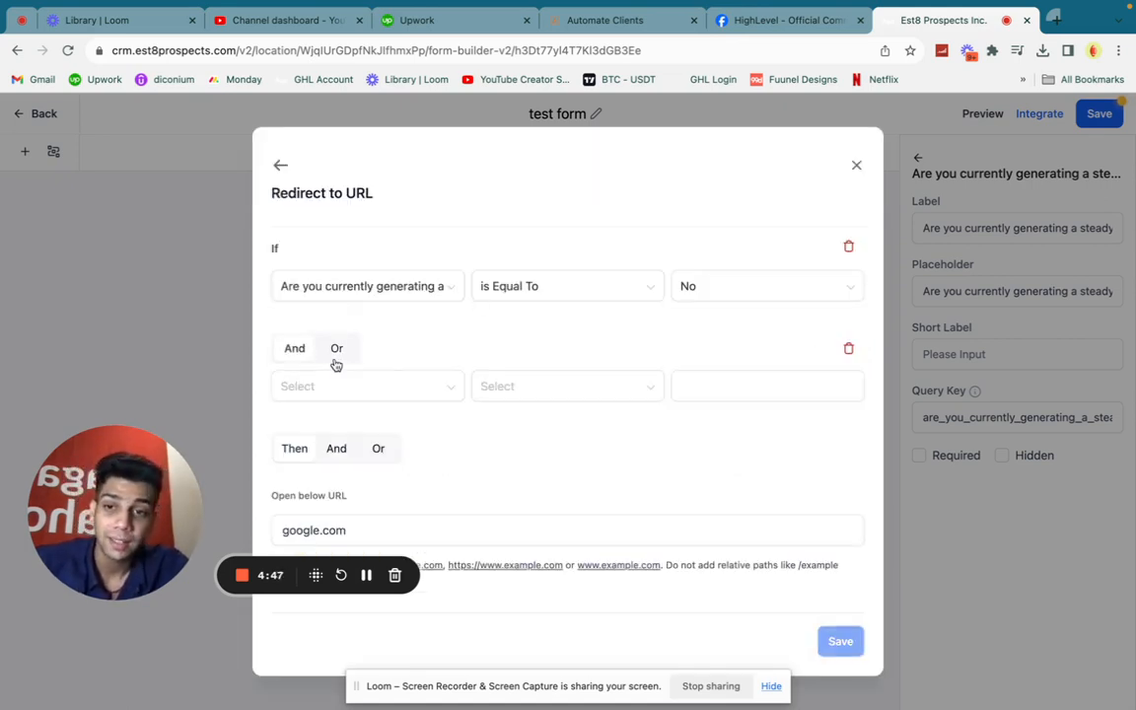
pyautogui.click(848, 349)
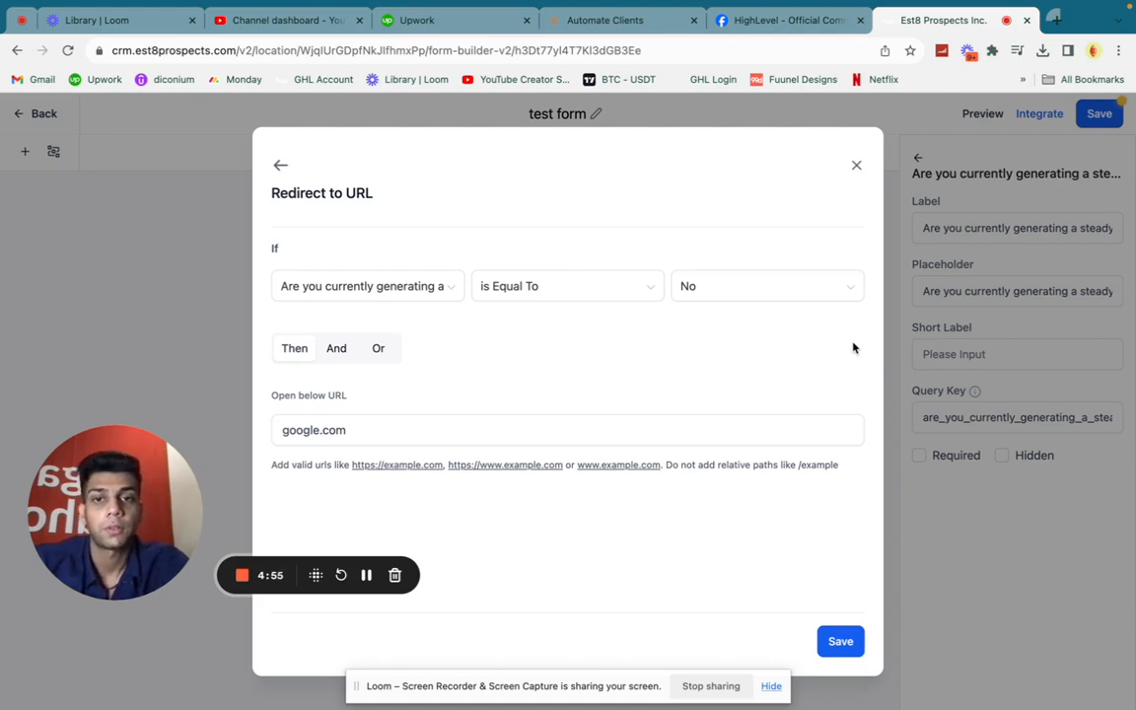
pyautogui.click(373, 426)
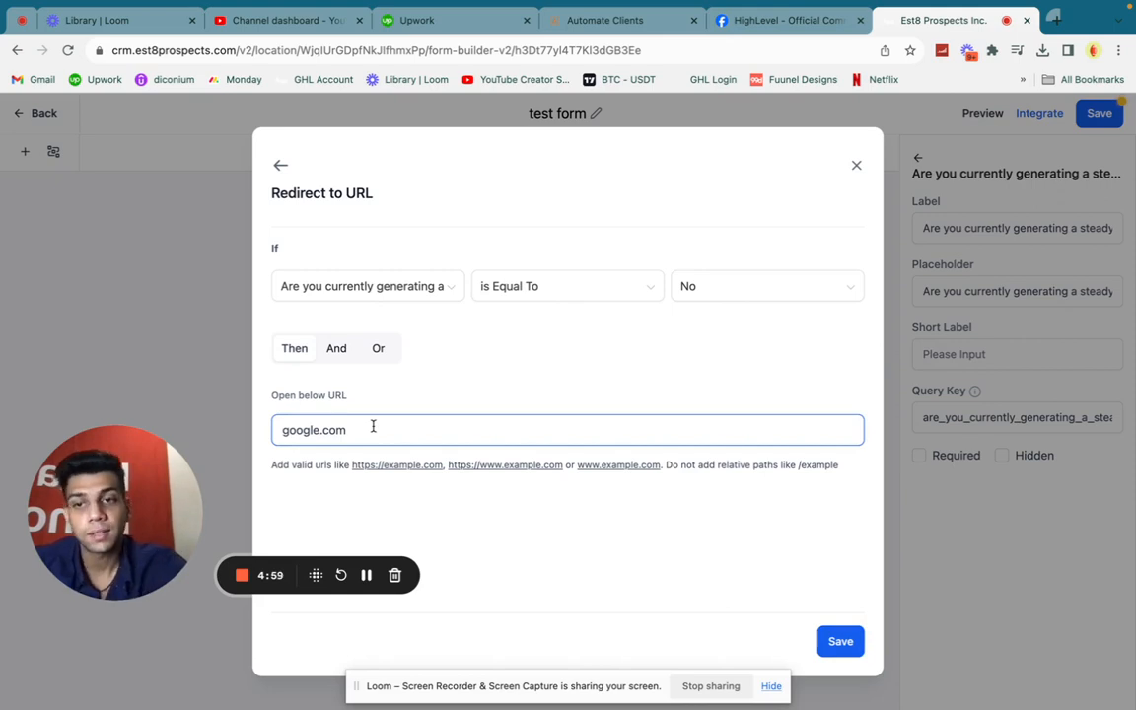
pyautogui.click(856, 165)
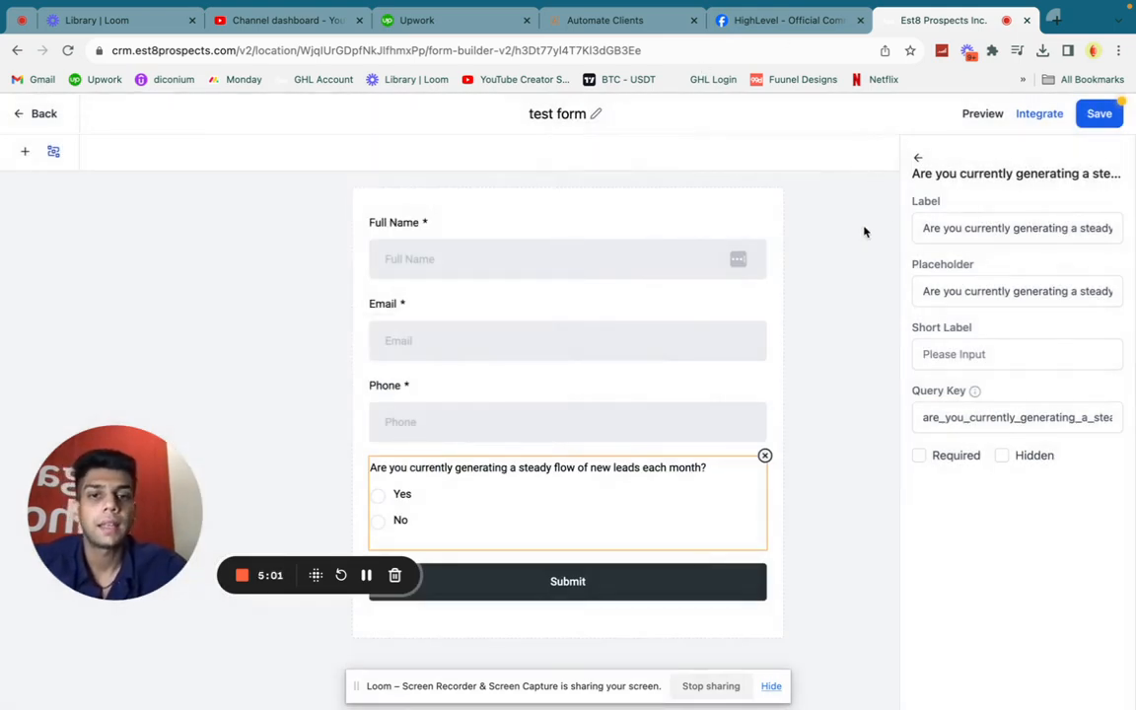
# Open the form settings, review the On Submit action choices, and close the settings
pyautogui.click(864, 232)
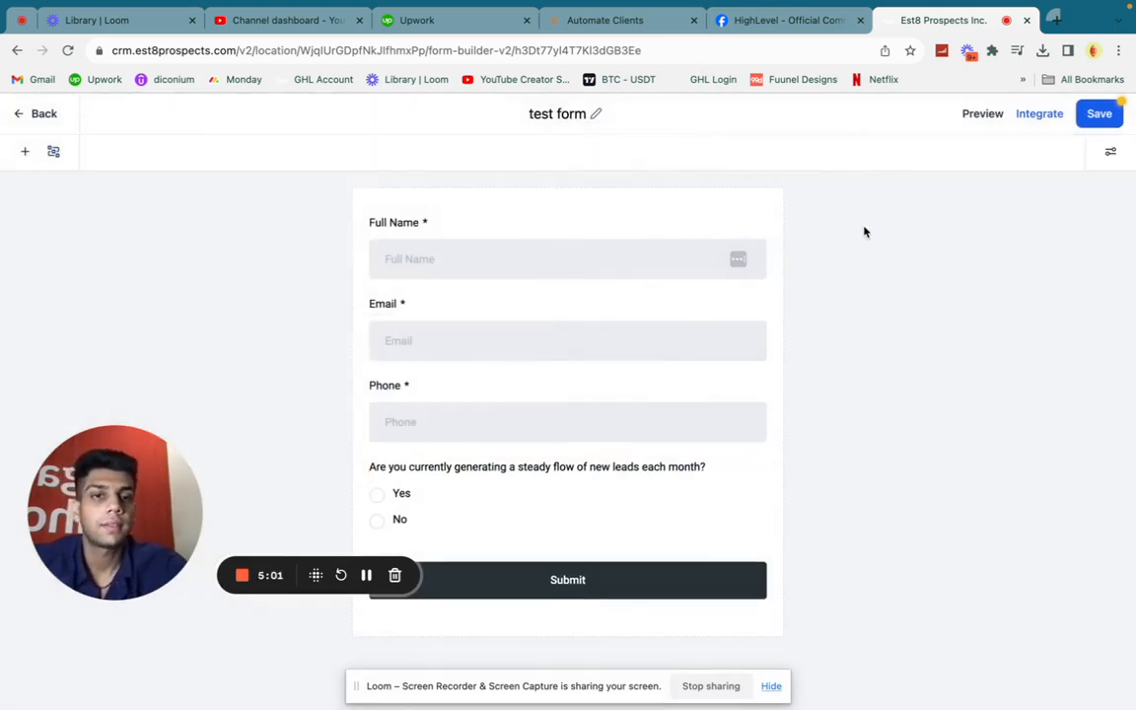
pyautogui.click(1110, 153)
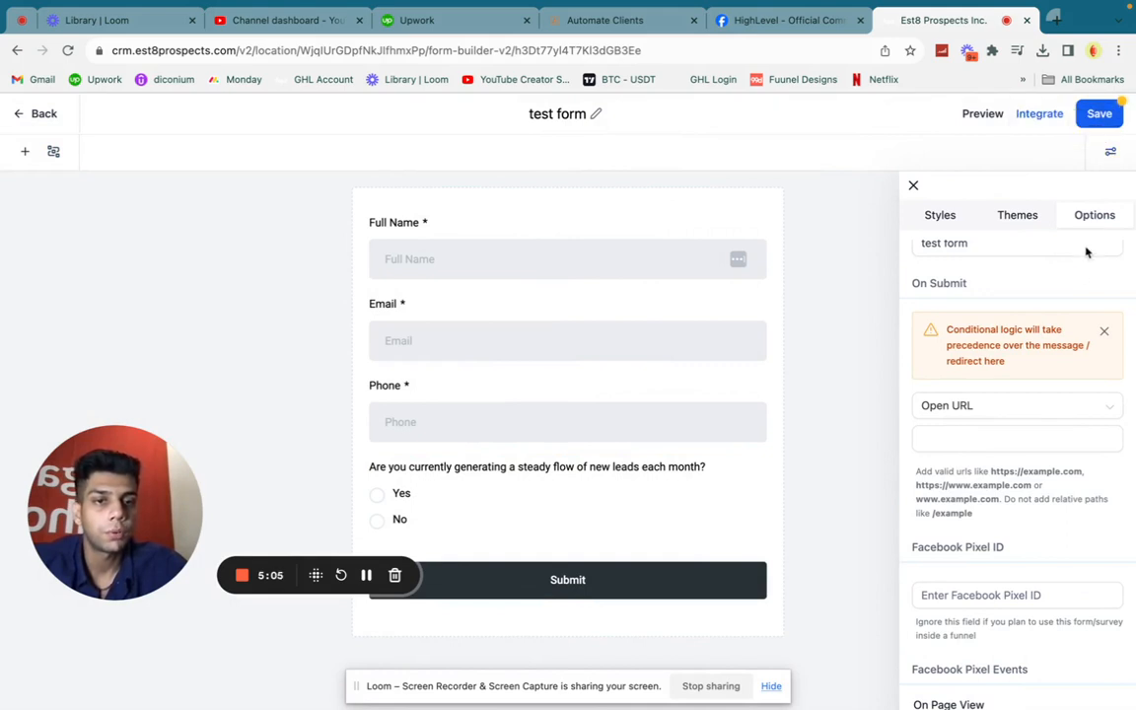
pyautogui.click(987, 405)
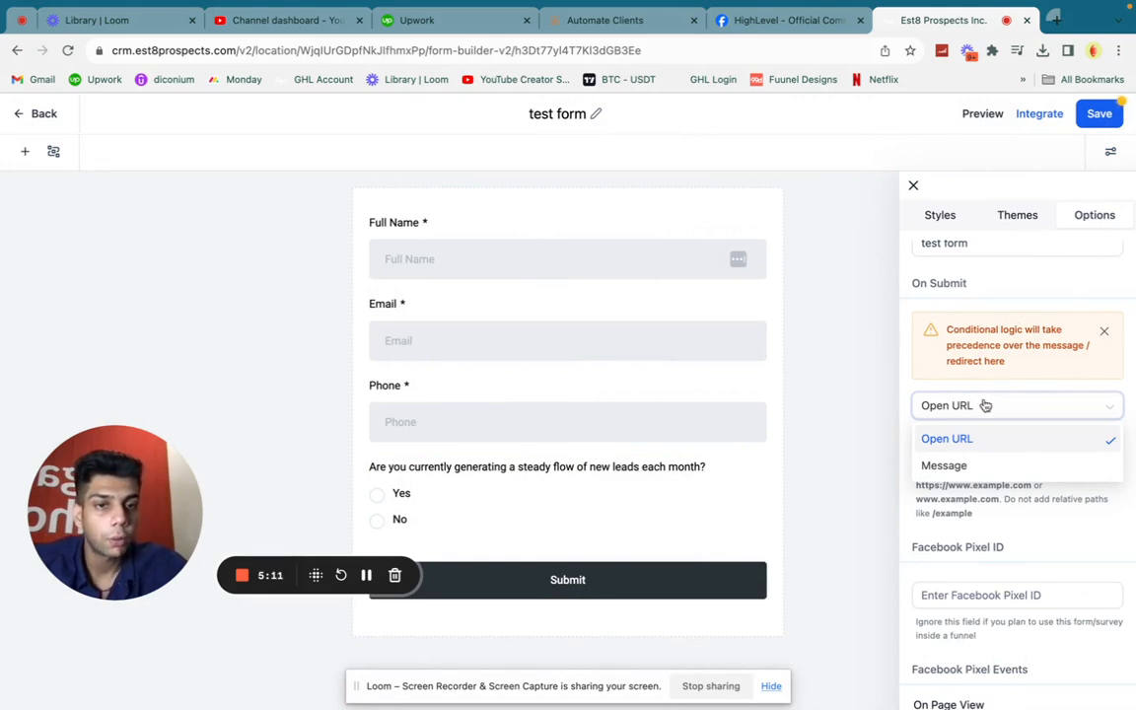
pyautogui.click(1017, 408)
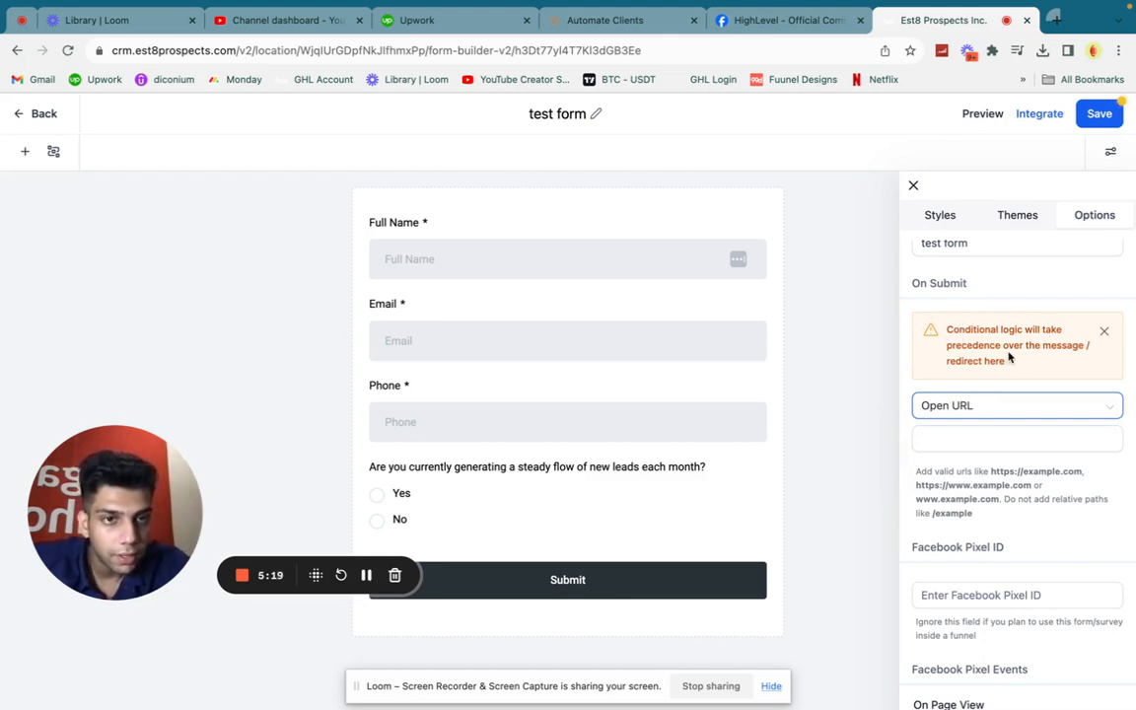
pyautogui.click(1060, 414)
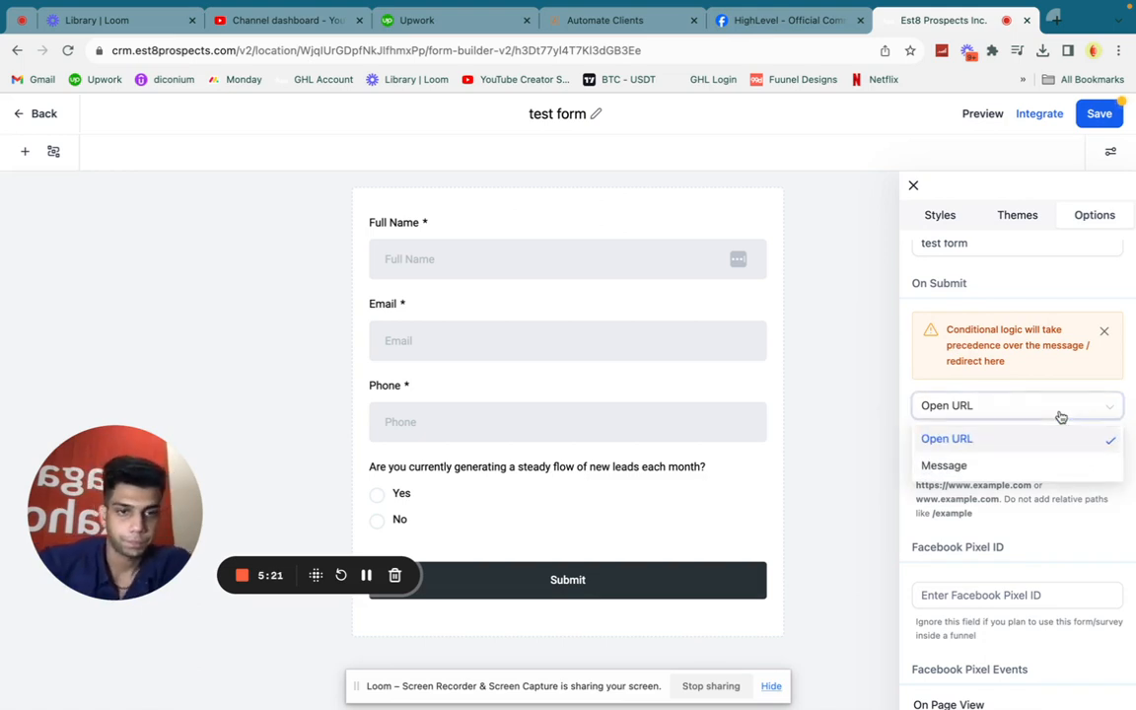
pyautogui.click(1061, 416)
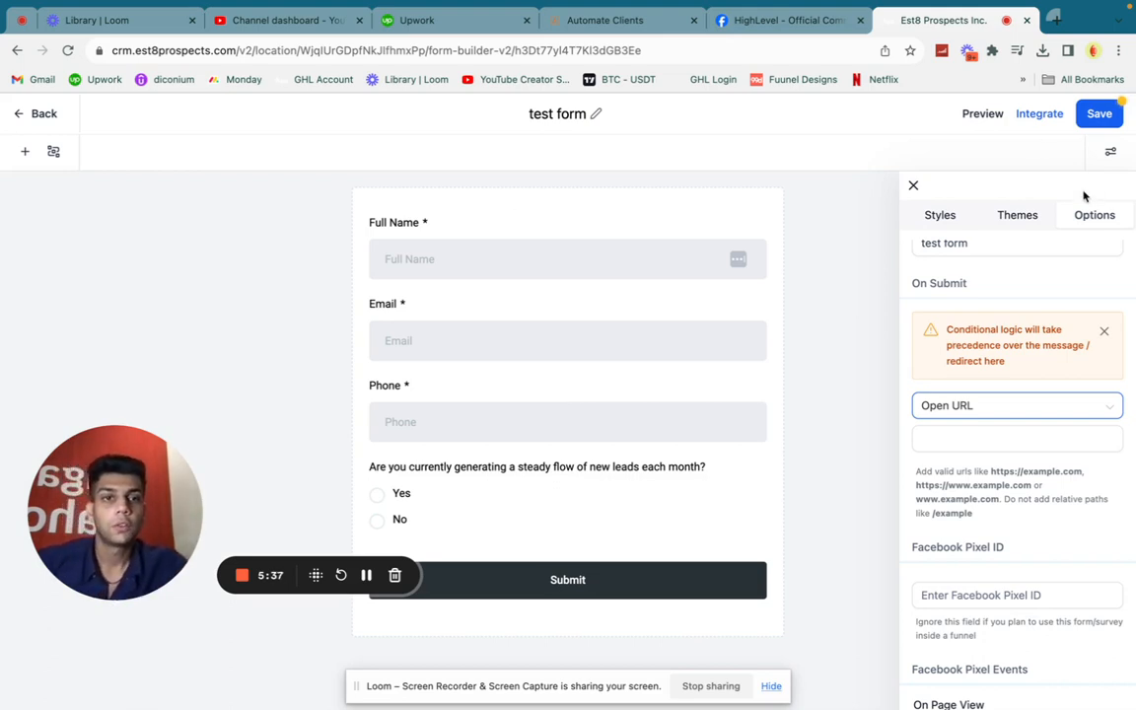
pyautogui.click(914, 187)
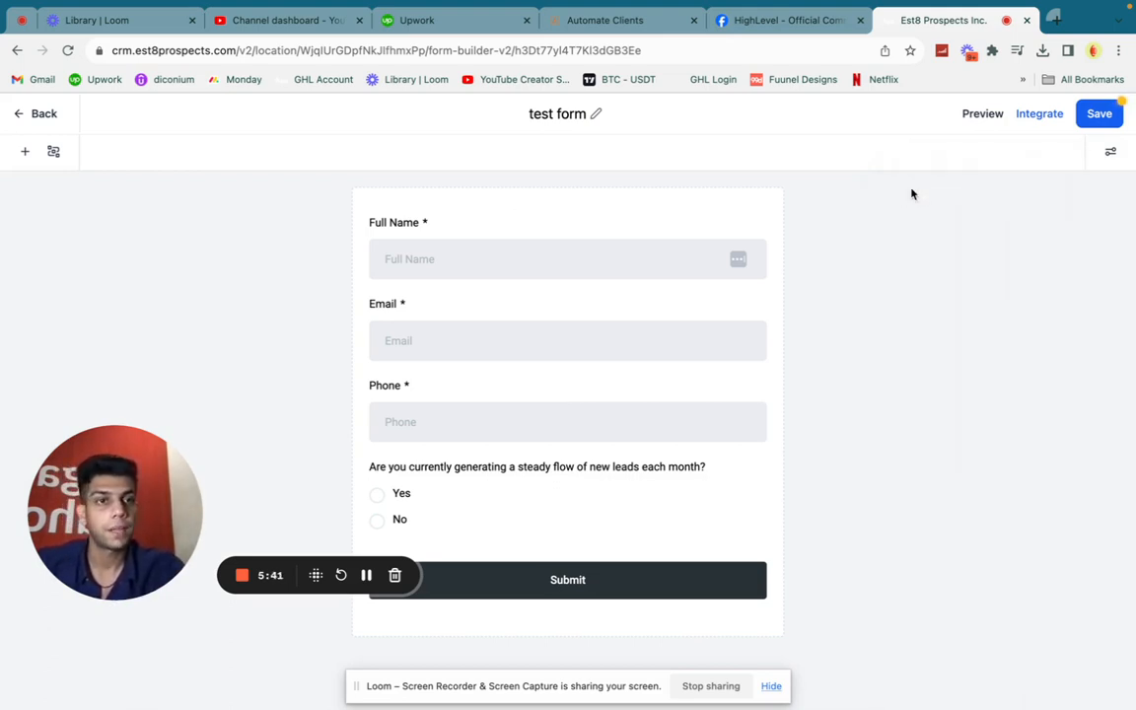